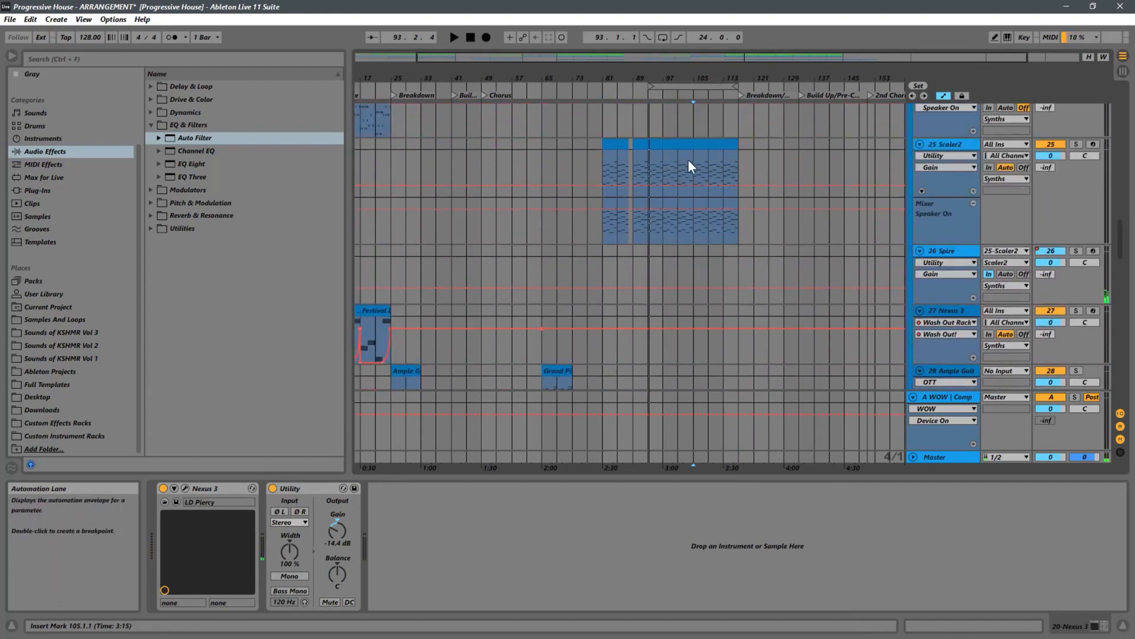
Try deleting the Scaler2 track's content from bar 103 to bar 119.
ctrl+scroll(711, 136, up, 2)
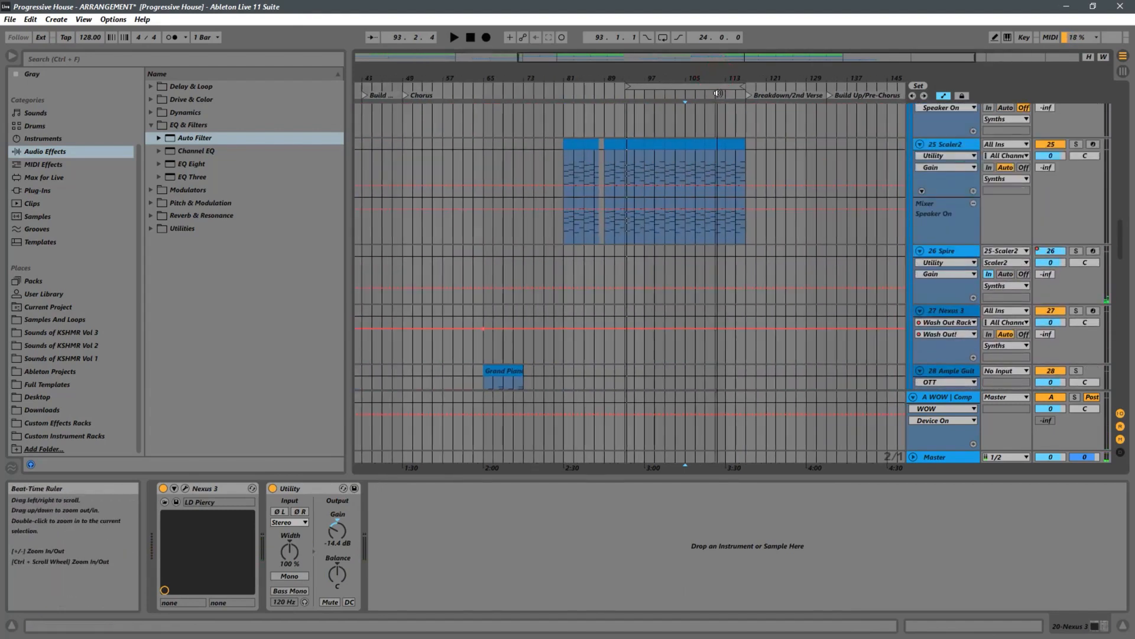
click(676, 165)
key(space)
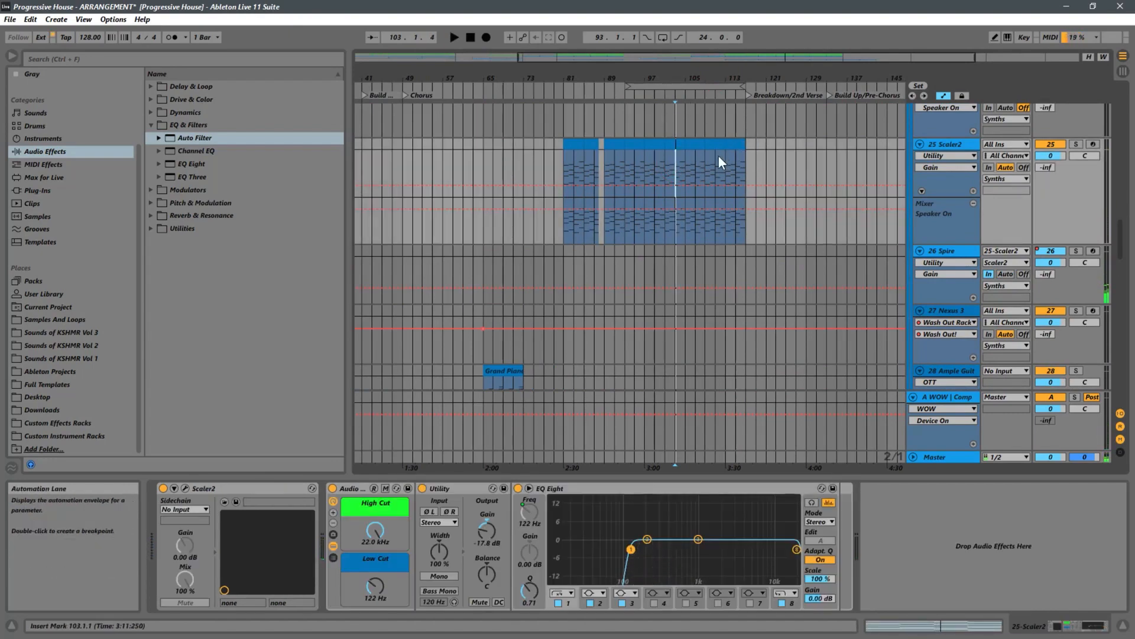
click(755, 144)
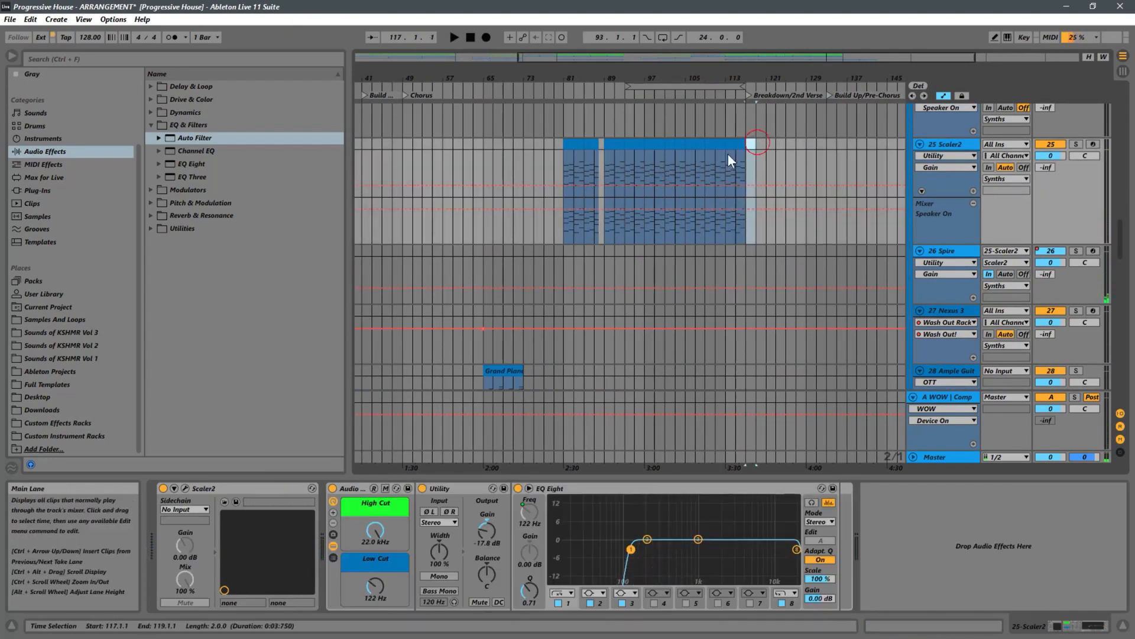
drag(728, 155, 678, 168)
key(Delete)
Play the arrangement from bar 99 and undo the Scaler2 deletion.
click(659, 169)
key(space)
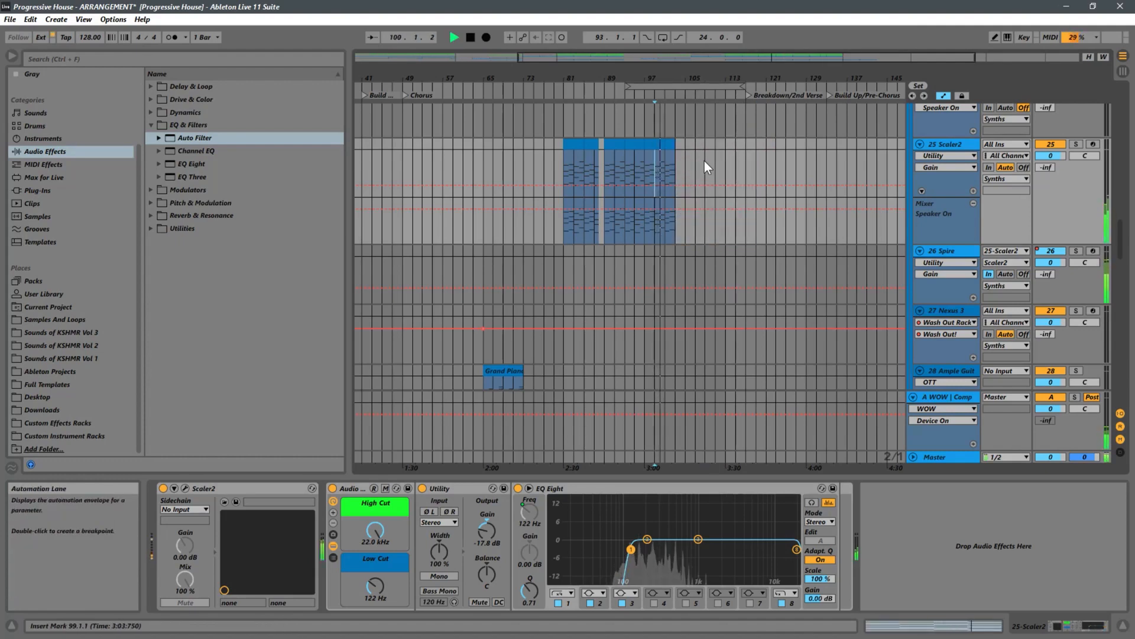
key(ctrl+z)
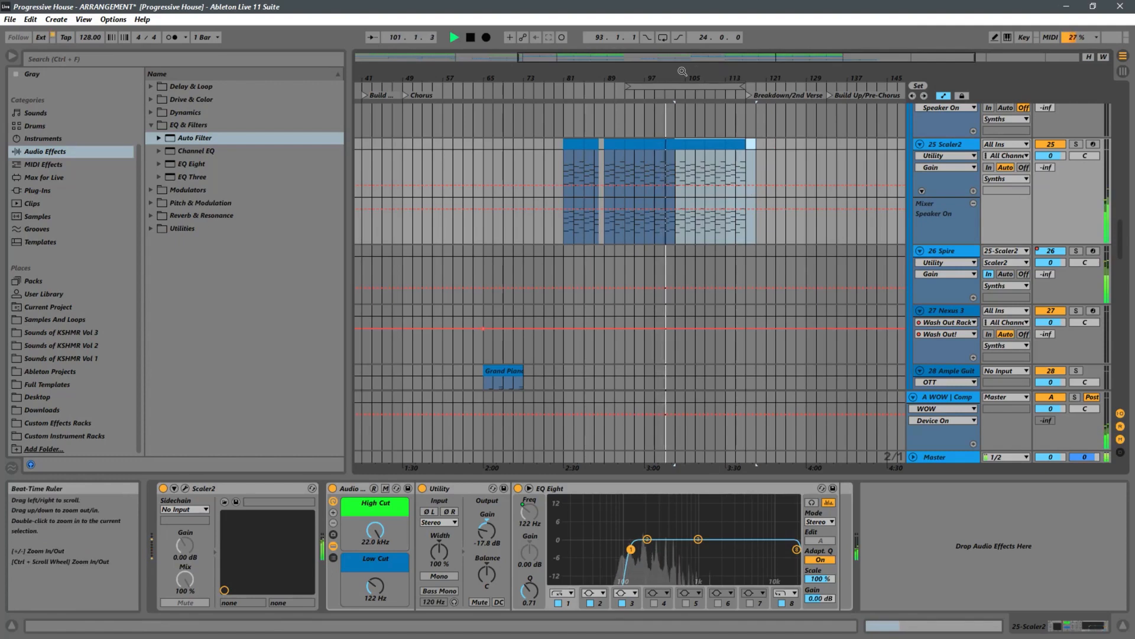
Try deleting the individual Scaler2 clips between bar 105 and bar 117.
drag(682, 71, 733, 145)
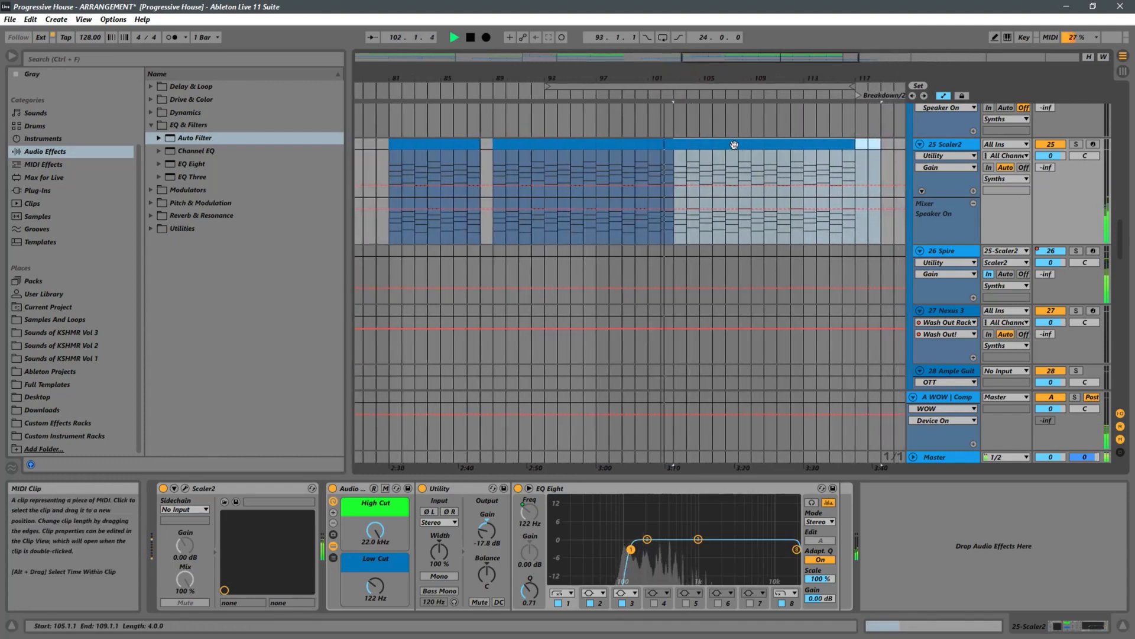
click(723, 144)
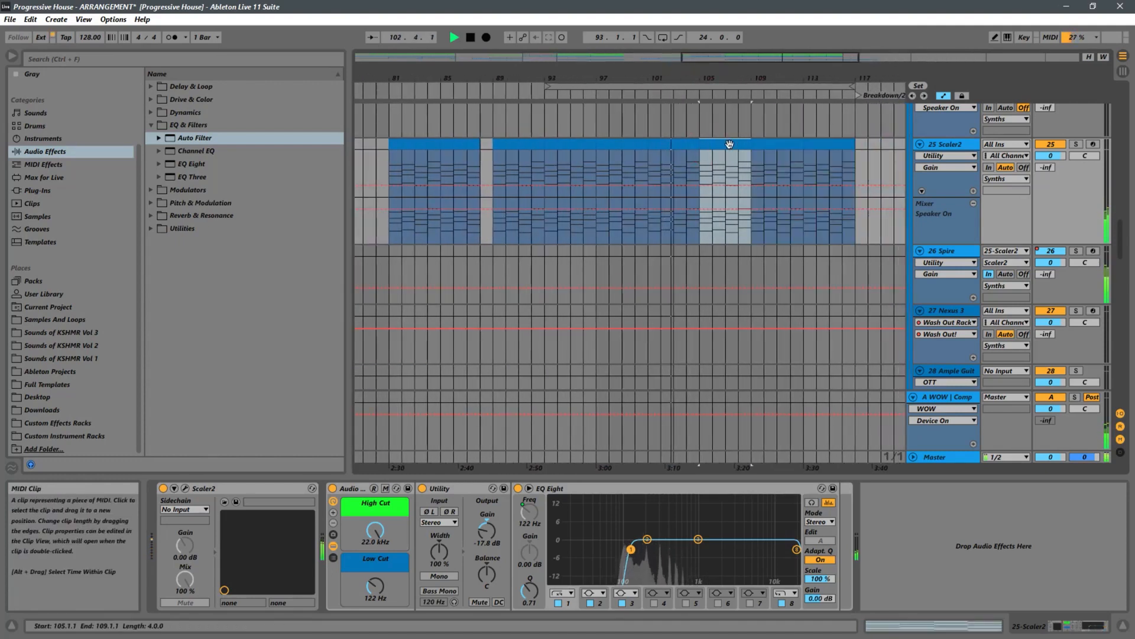
key(Delete)
click(786, 143)
key(Delete)
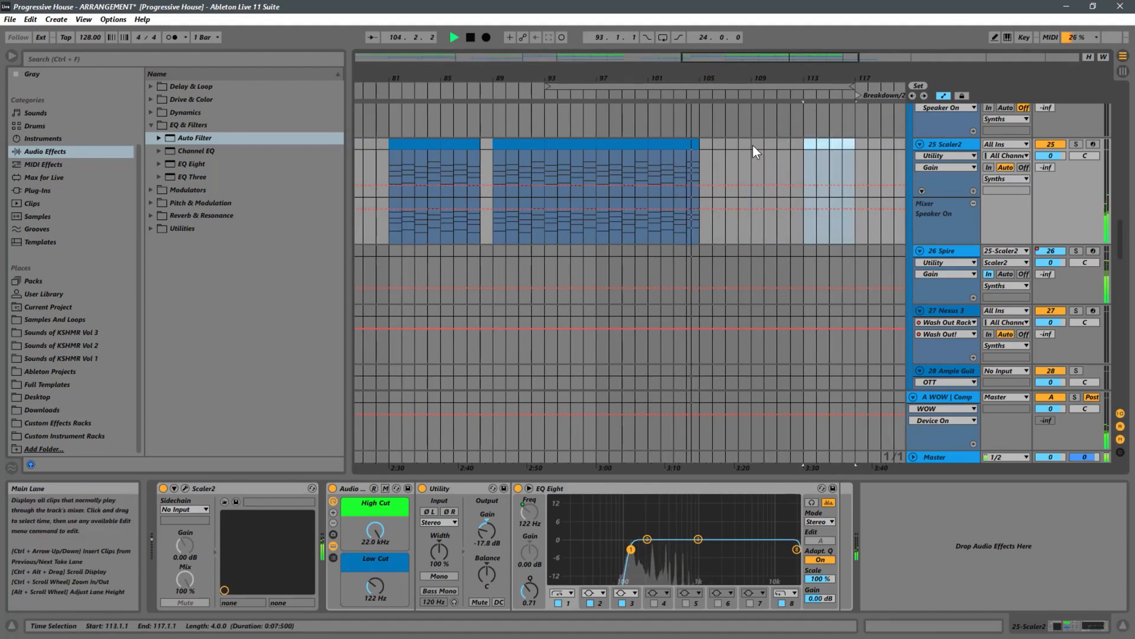
Check the drop lead tracks during playback and undo the Scaler2 clip deletions.
scroll(722, 147, up, 5)
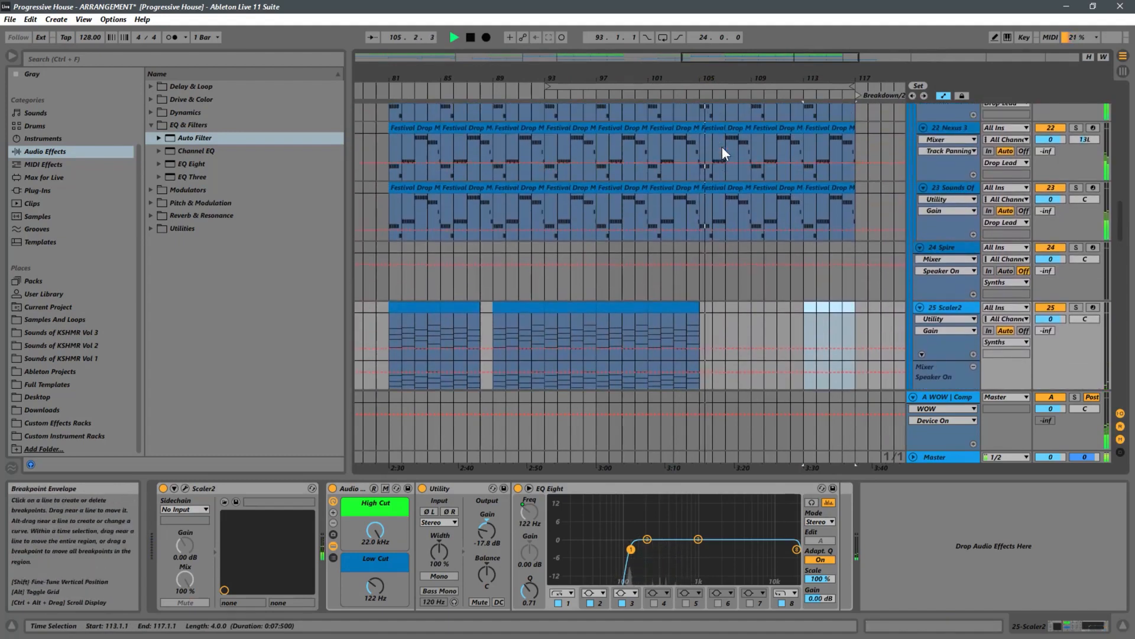
scroll(719, 145, up, 5)
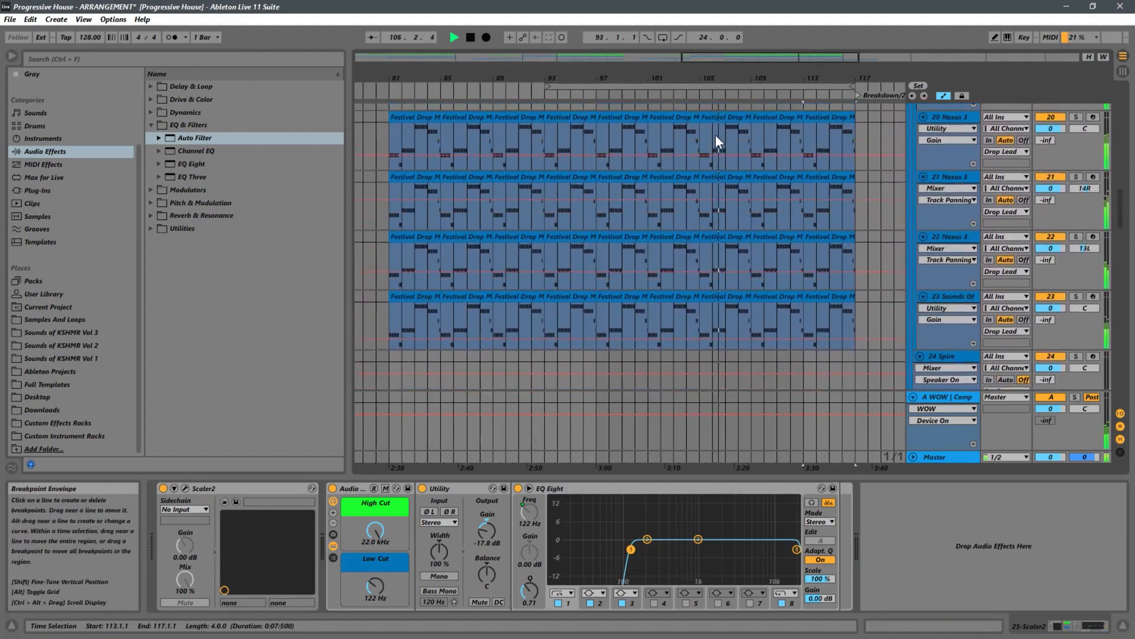
scroll(716, 135, down, 7)
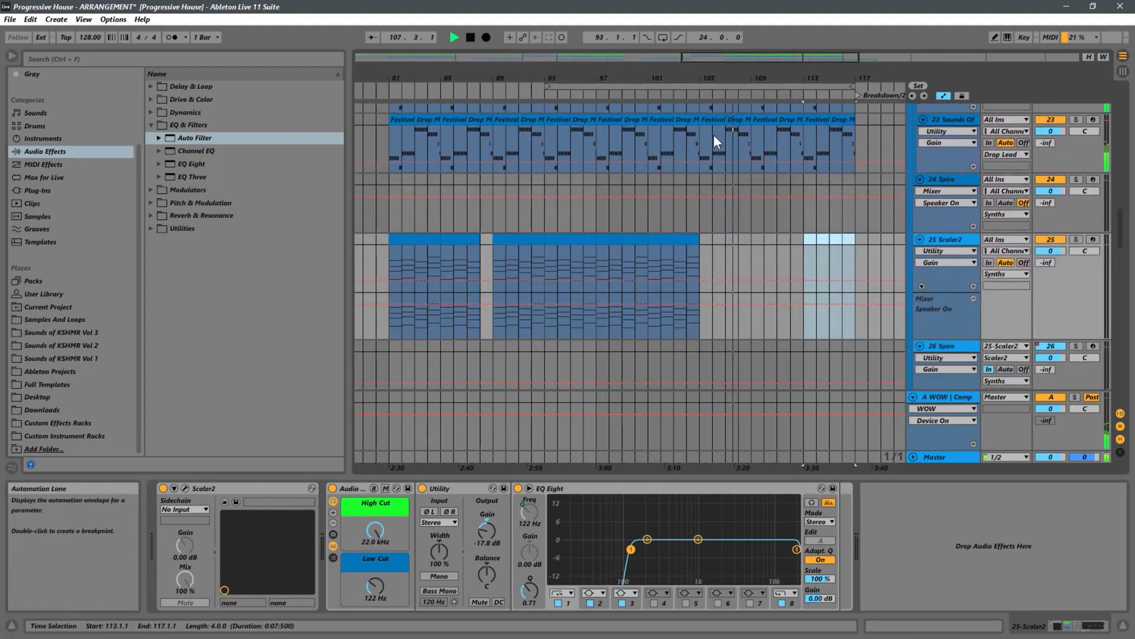
key(ctrl+z)
key(ctrl+z)
key(ctrl+z)
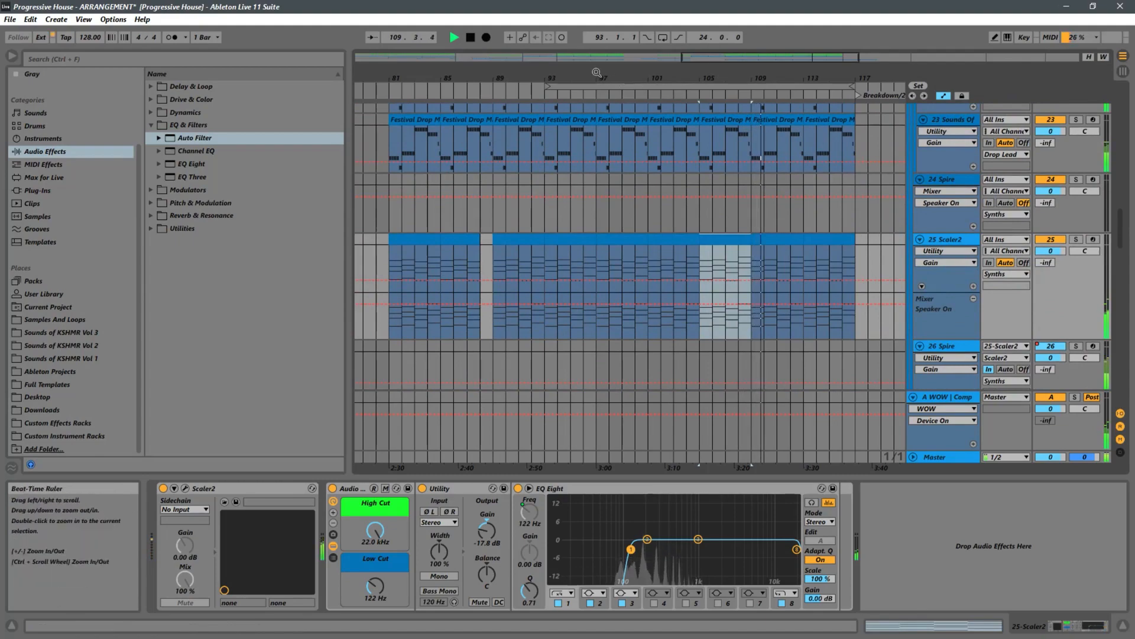
Select bars 1 to 21 on the Scaler2 track and play the intro from the start.
drag(685, 89, 609, 27)
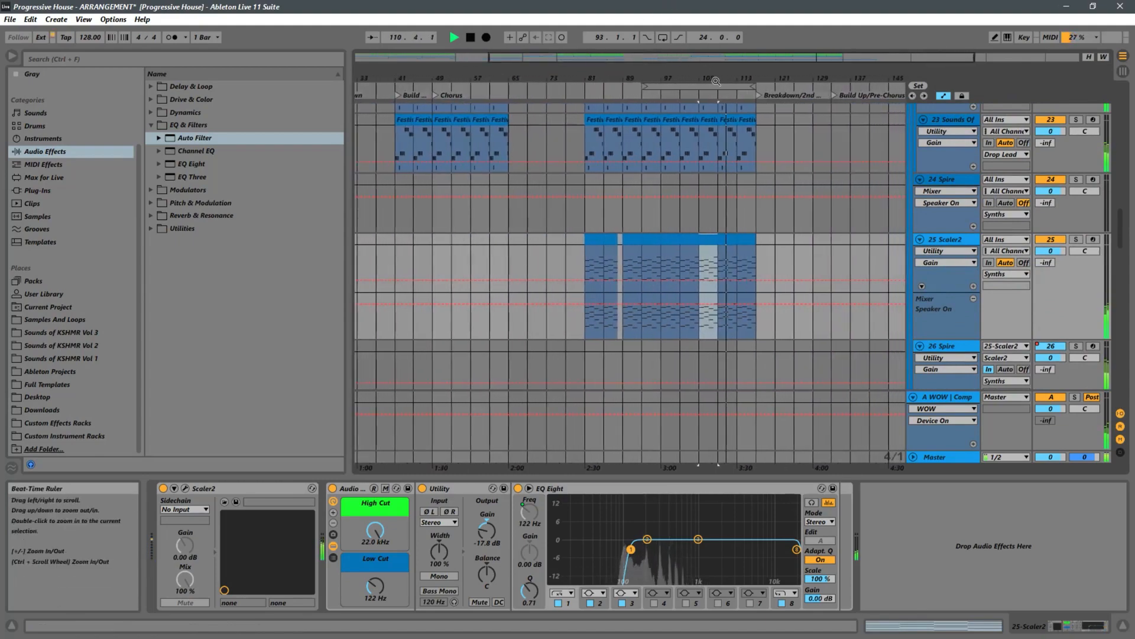
drag(482, 77, 613, 12)
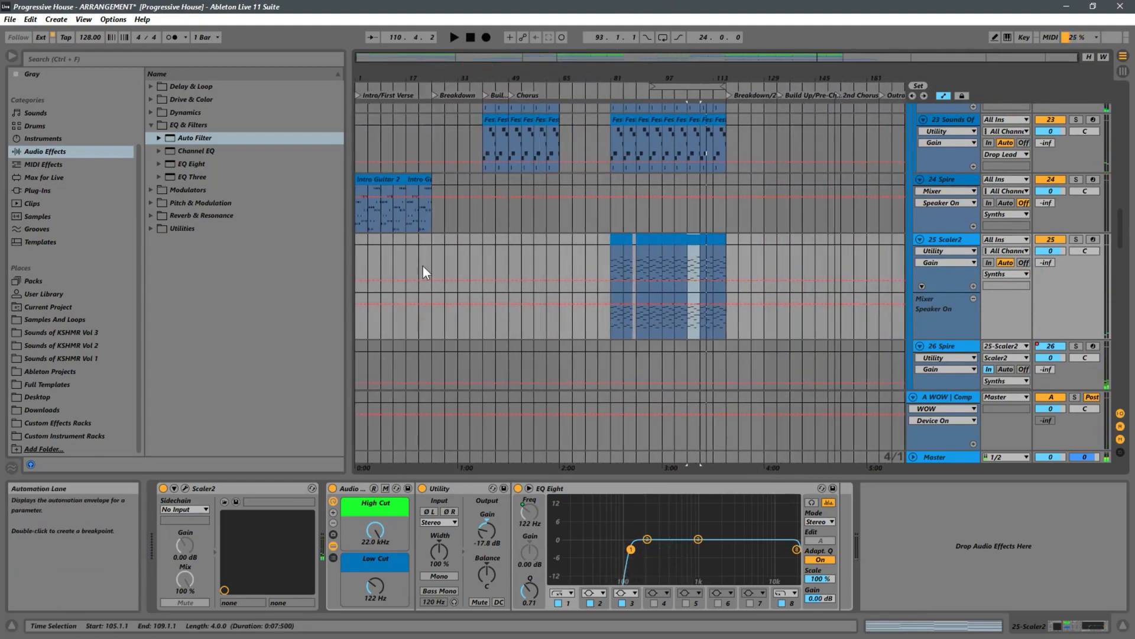
click(362, 264)
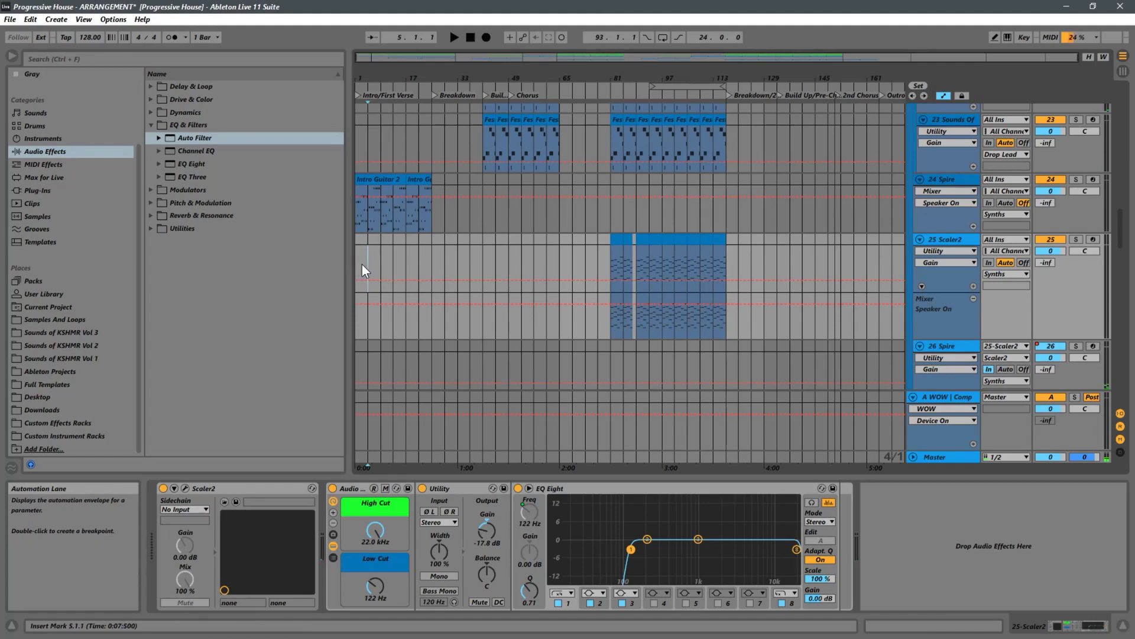
click(395, 250)
drag(420, 241, 362, 243)
key(space)
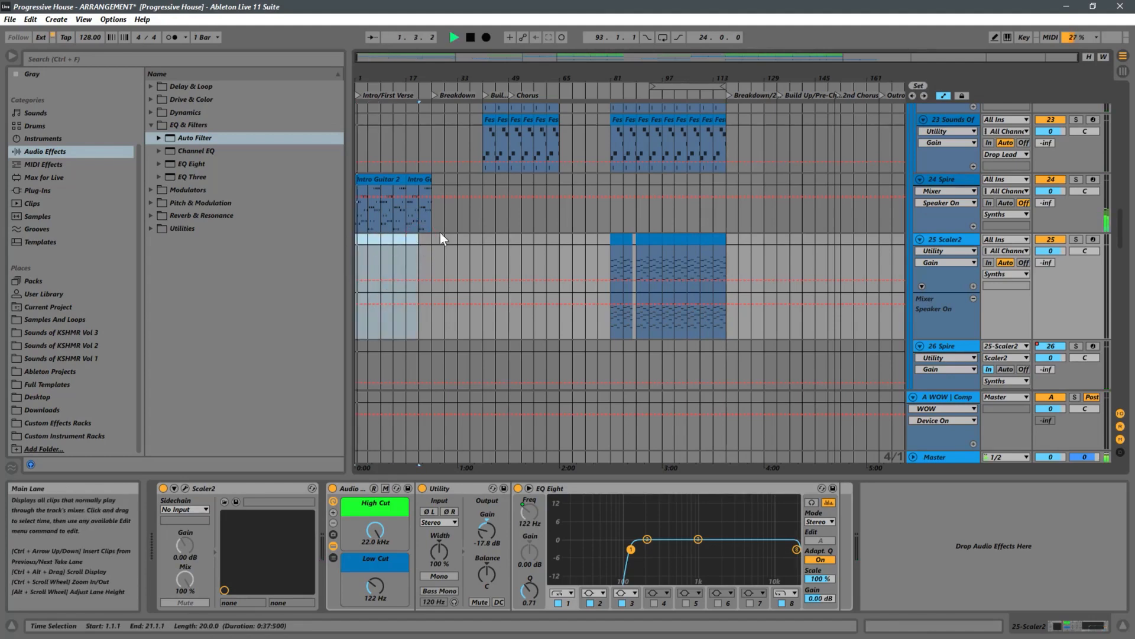
Audition the intro guitar from bar 17 and loop bars 17 to 25.
drag(406, 78, 520, 106)
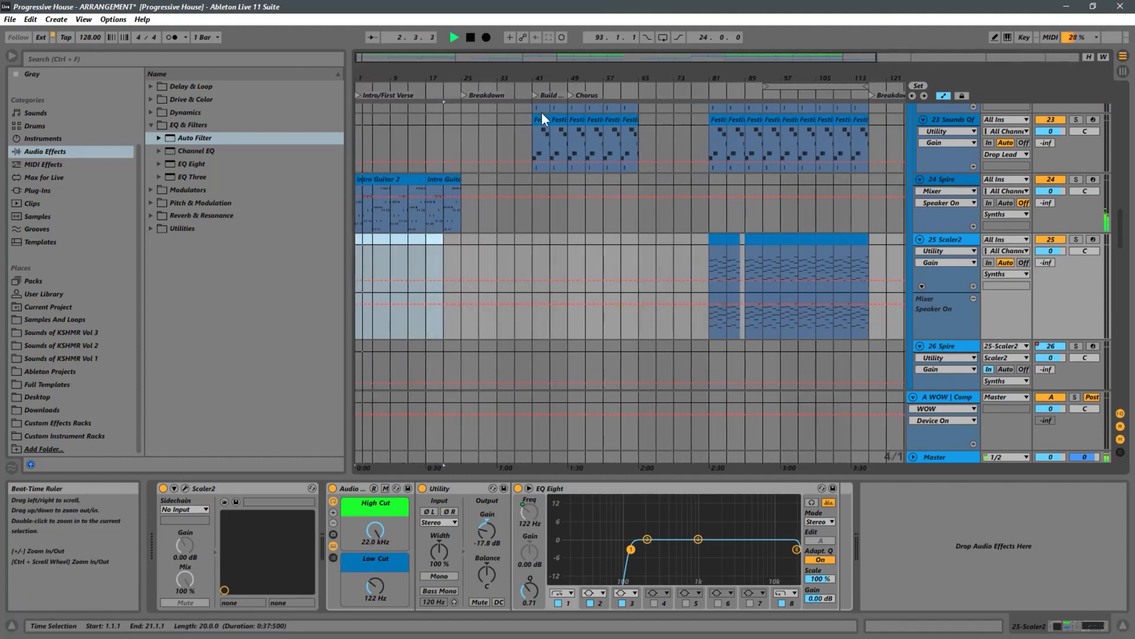
click(428, 255)
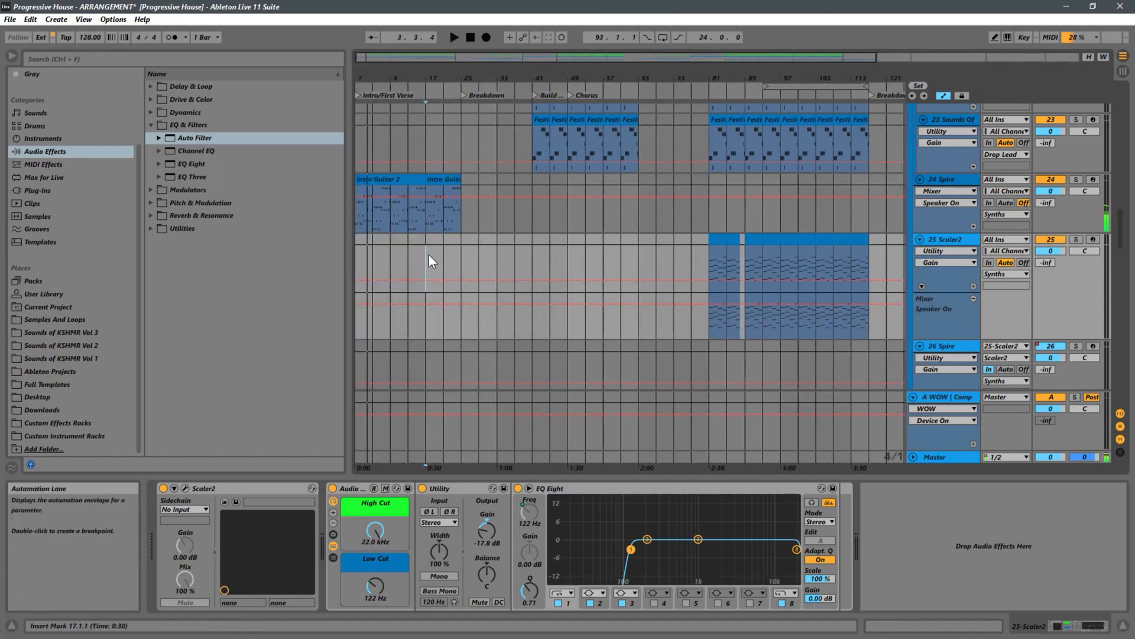
click(459, 253)
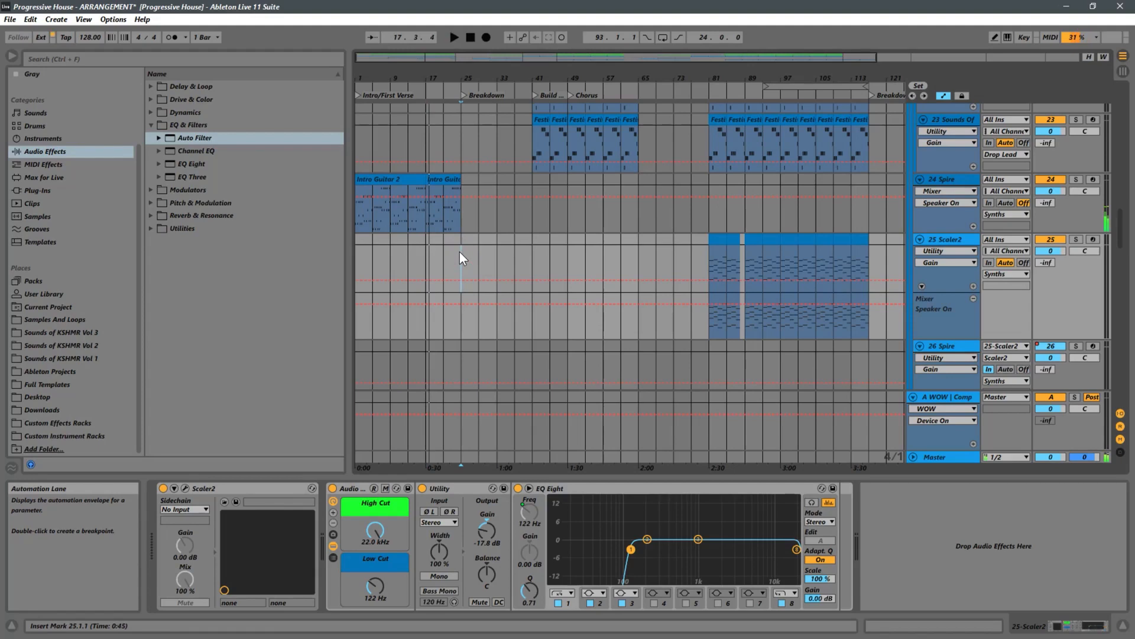
click(428, 258)
drag(428, 258, 459, 243)
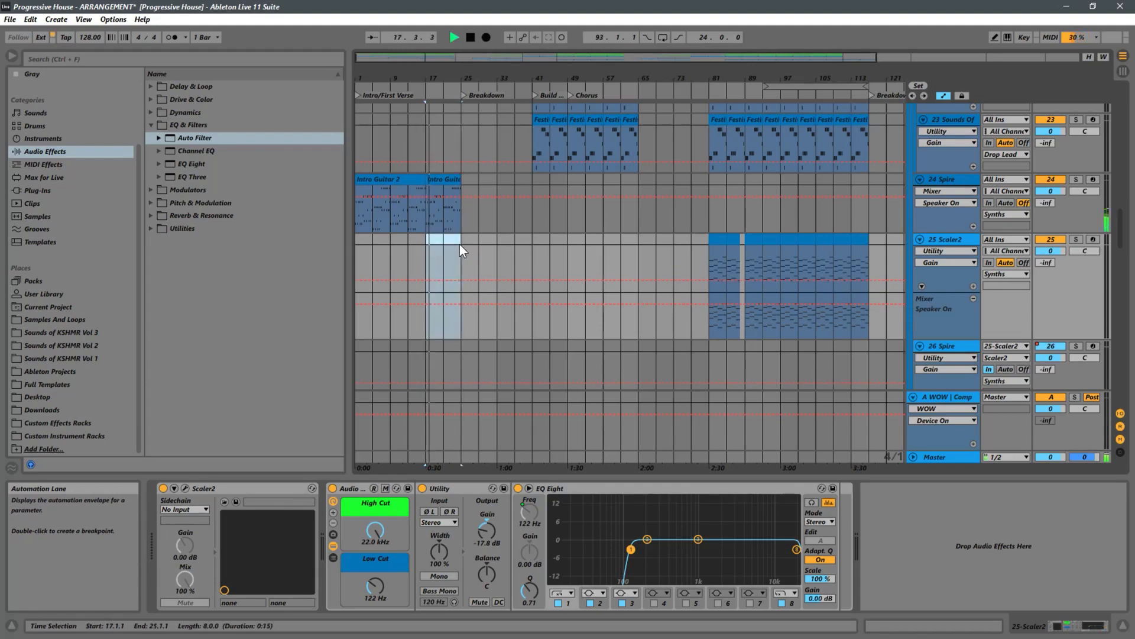
key(ctrl+l)
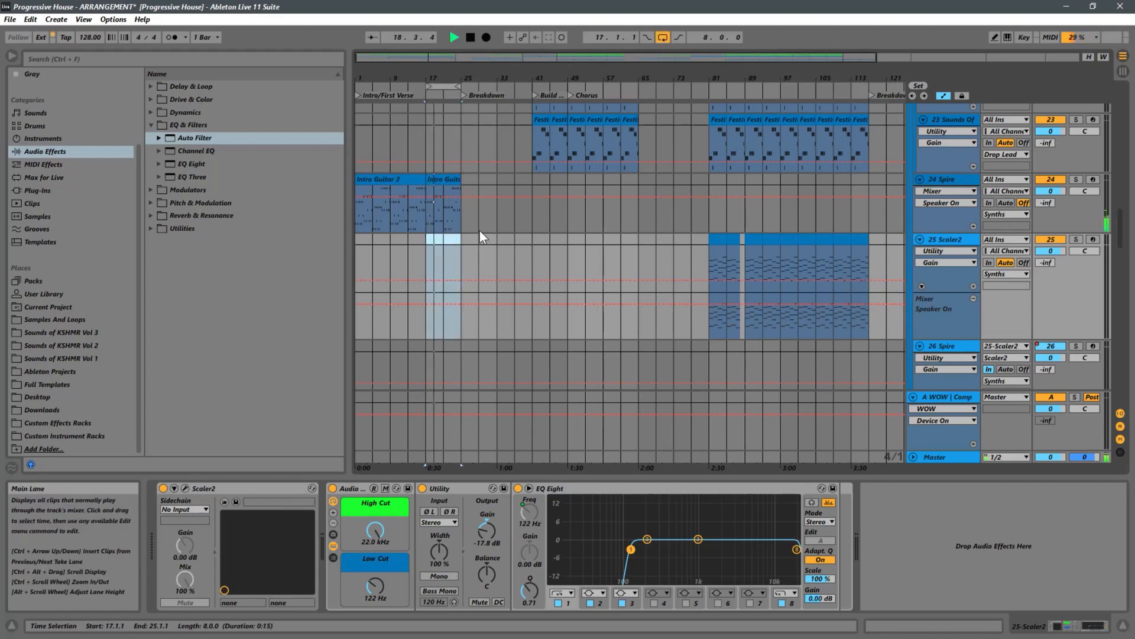
Stop playback and copy the looped time range of bars 17 to 25 across all tracks.
key(space)
right_click(439, 87)
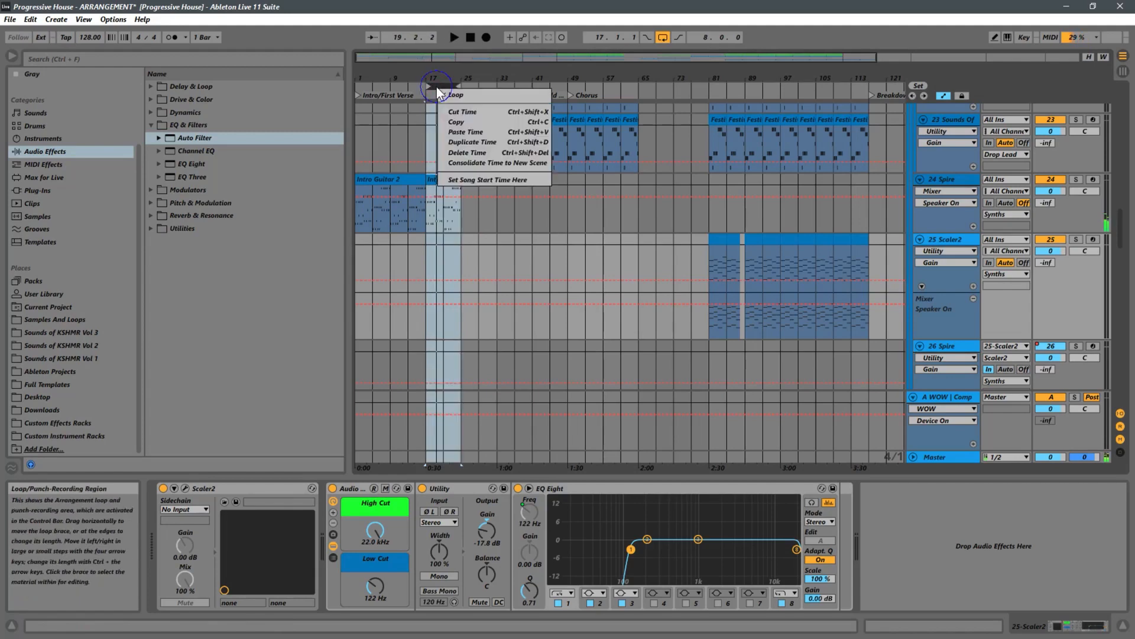
click(456, 123)
Play the end of the second drop from bar 113 and examine the tracks up to the Breakdown/2nd Verse marker.
drag(823, 70, 467, 75)
click(653, 218)
key(space)
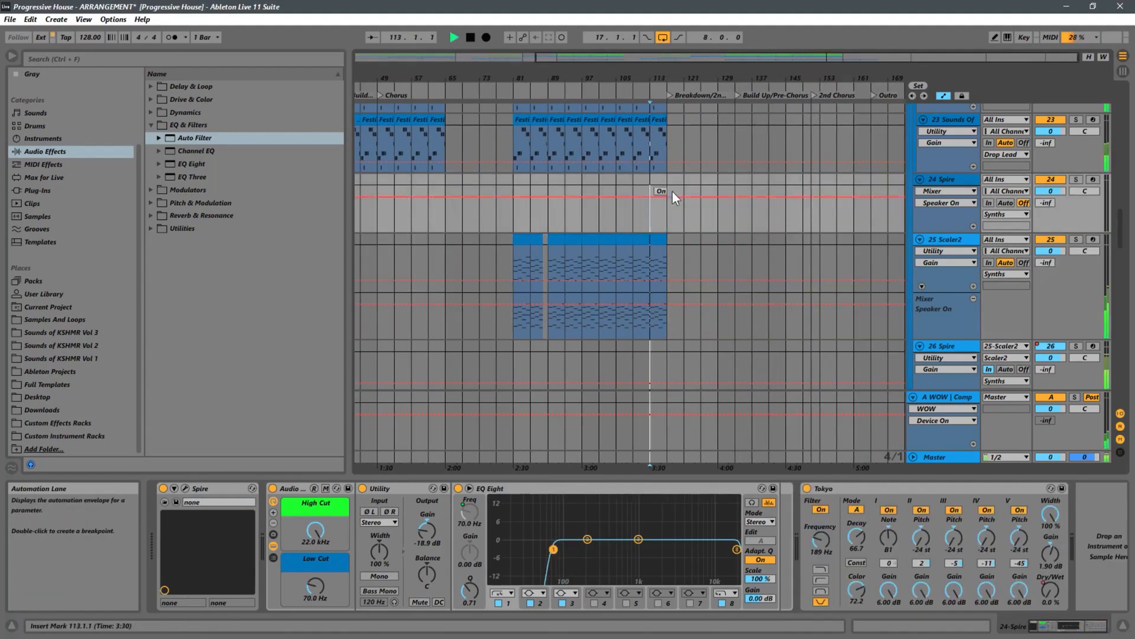
scroll(671, 183, up, 3)
scroll(670, 180, up, 10)
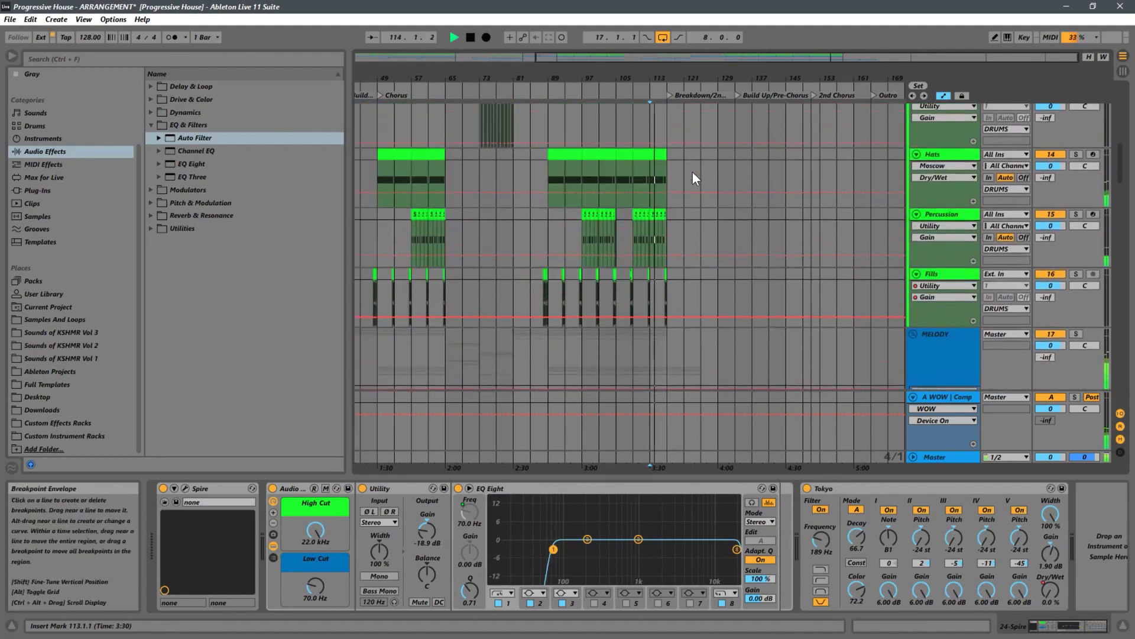
scroll(712, 167, up, 10)
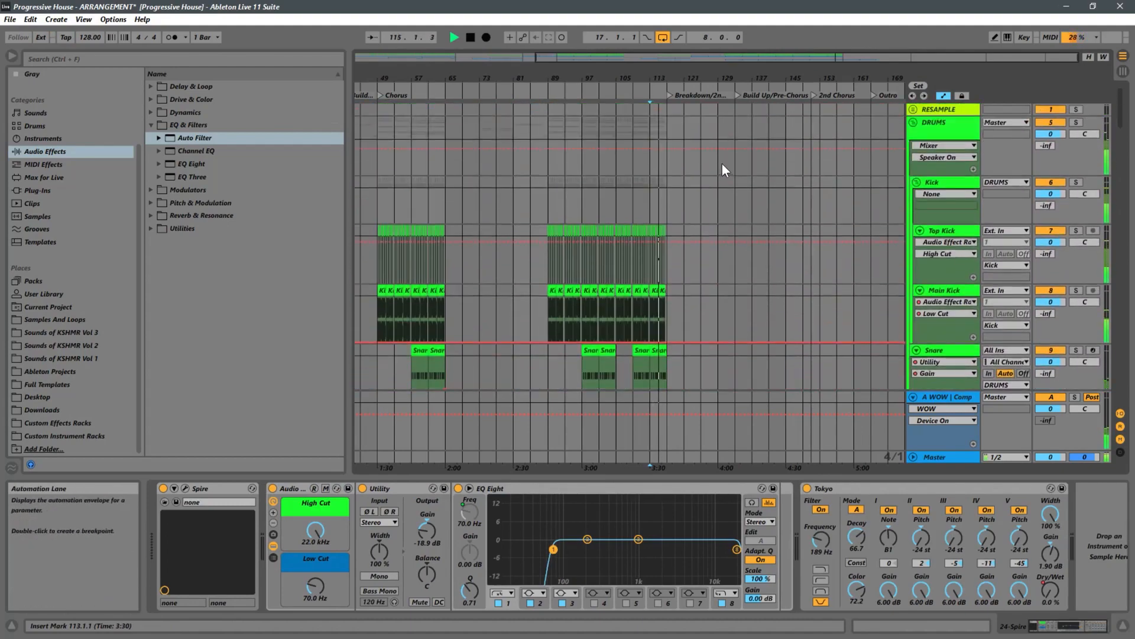
drag(680, 72, 690, 190)
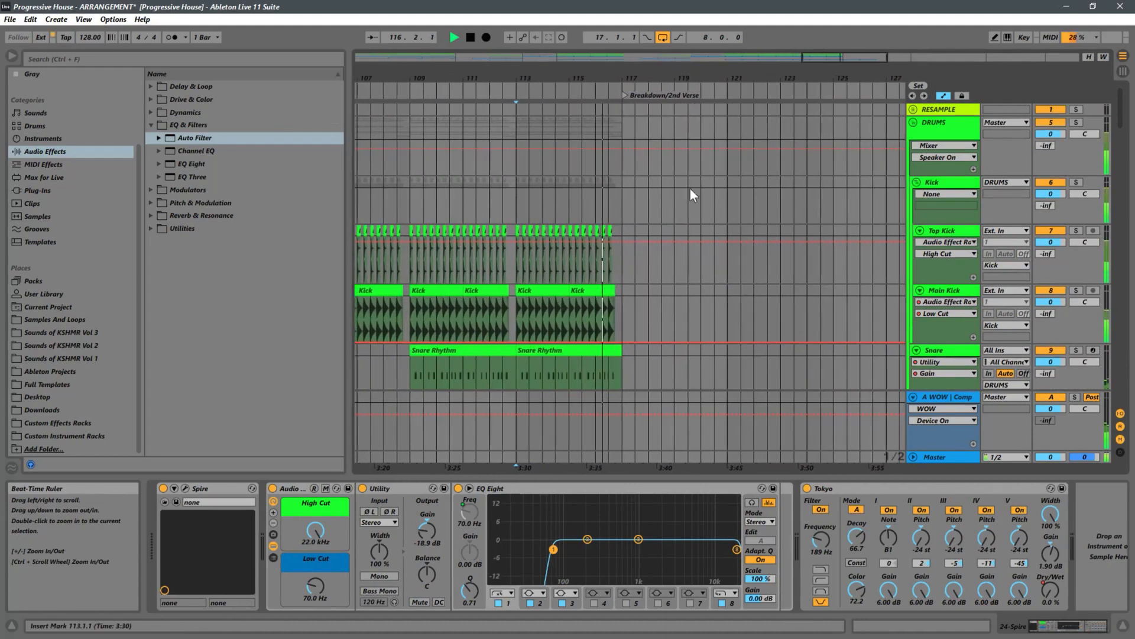
key(space)
Place the insert marker at bar 117 on the DRUMS group and inspect the Breakdown/2nd Verse boundary up close.
click(623, 126)
right_click(622, 125)
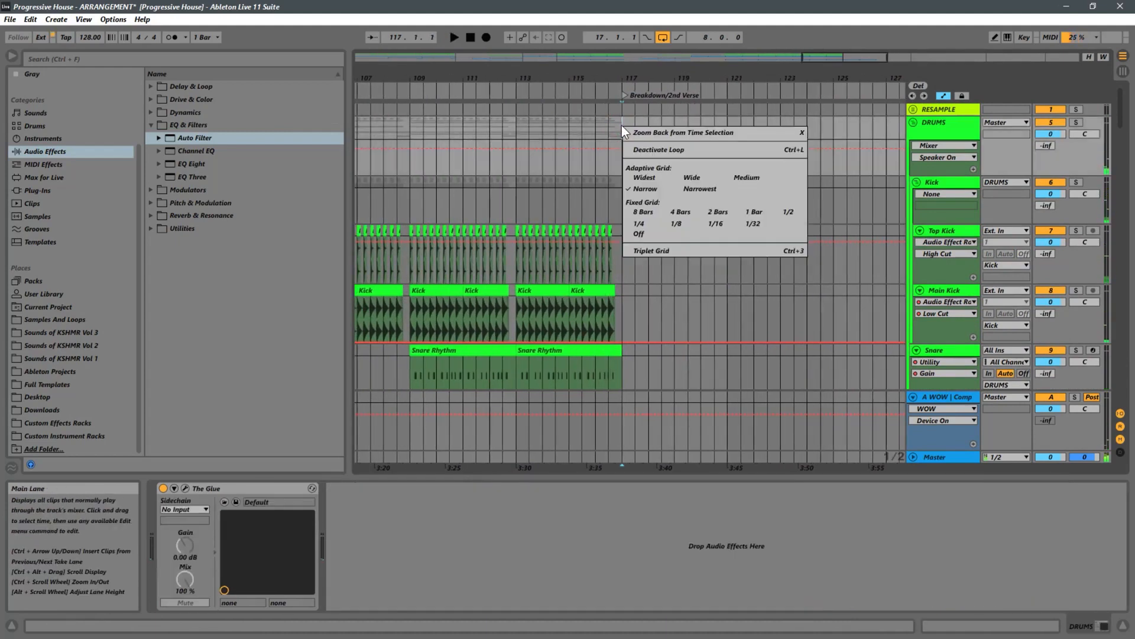
click(621, 70)
drag(621, 69, 627, 150)
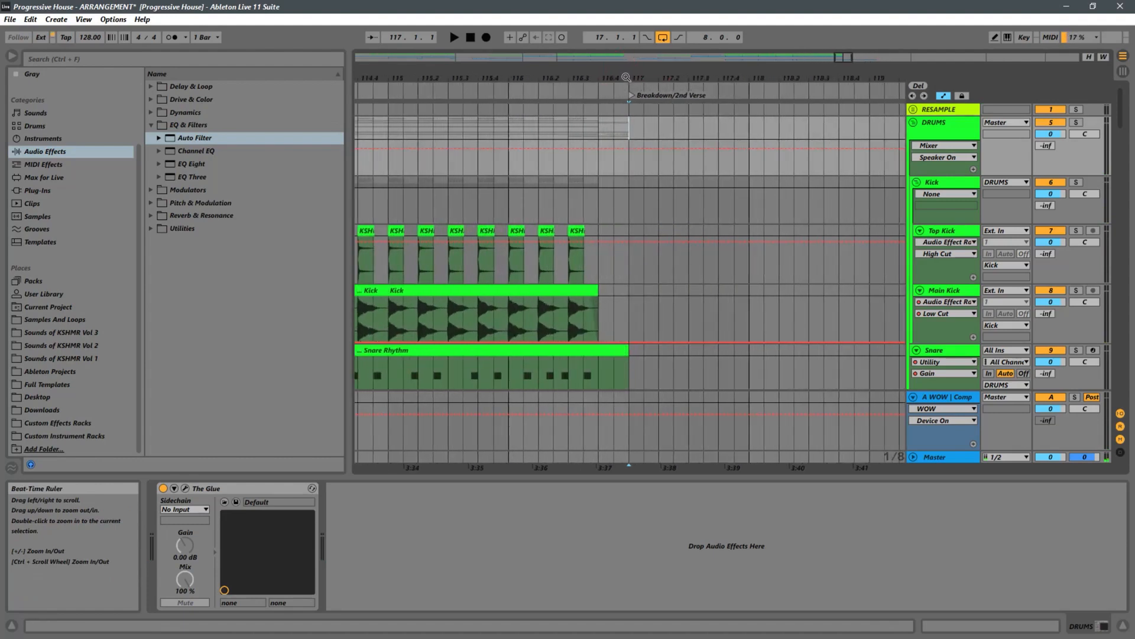
right_click(625, 94)
click(627, 73)
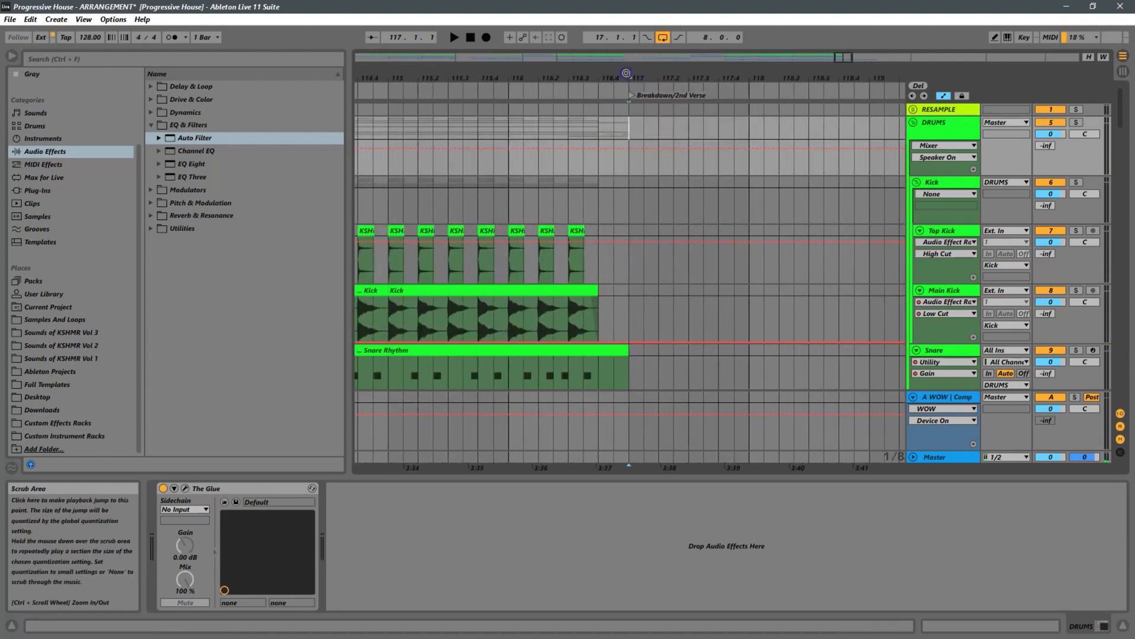
drag(617, 74, 659, 27)
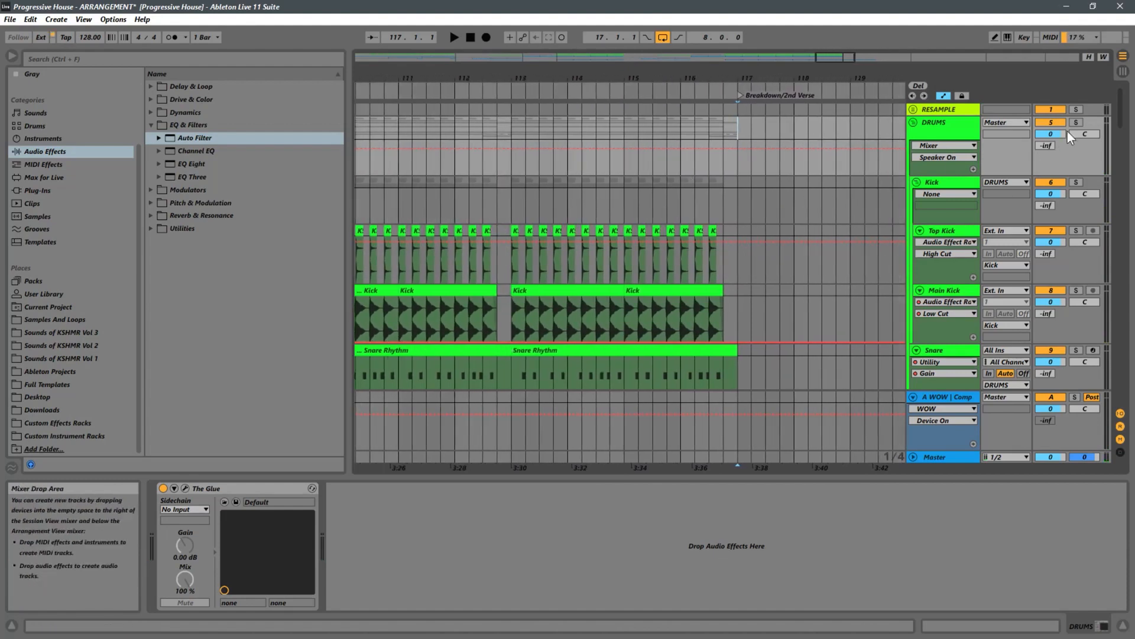
Show the whole arrangement and copy the content of the intro loop region, bars 17 to 25, again.
drag(1119, 94, 1121, 192)
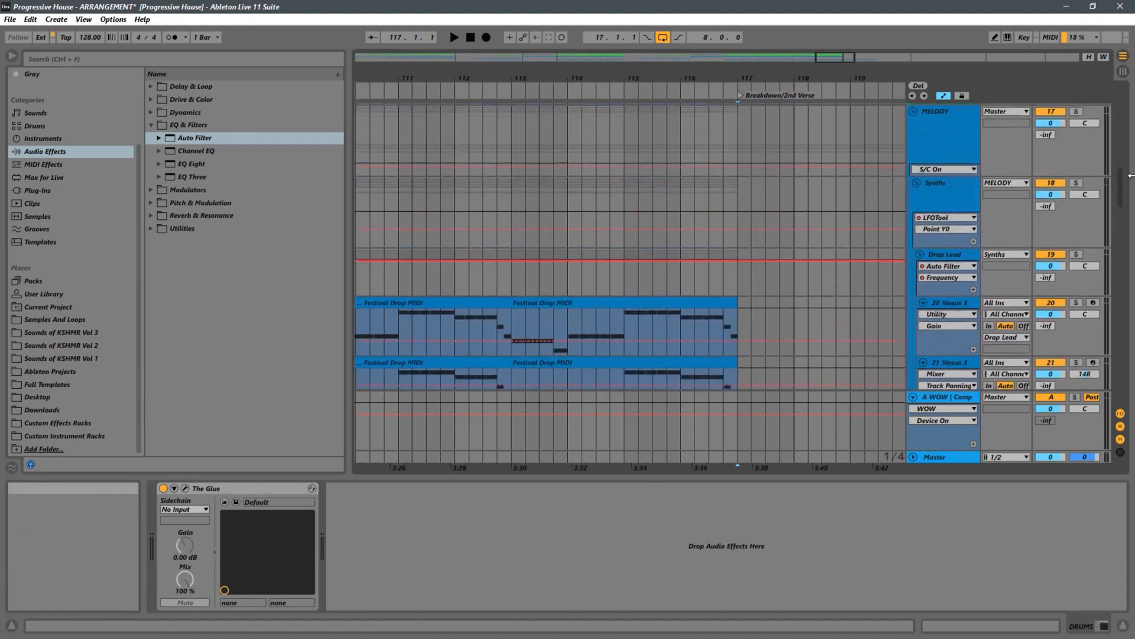
key(w)
scroll(430, 152, down, 2)
scroll(430, 145, up, 2)
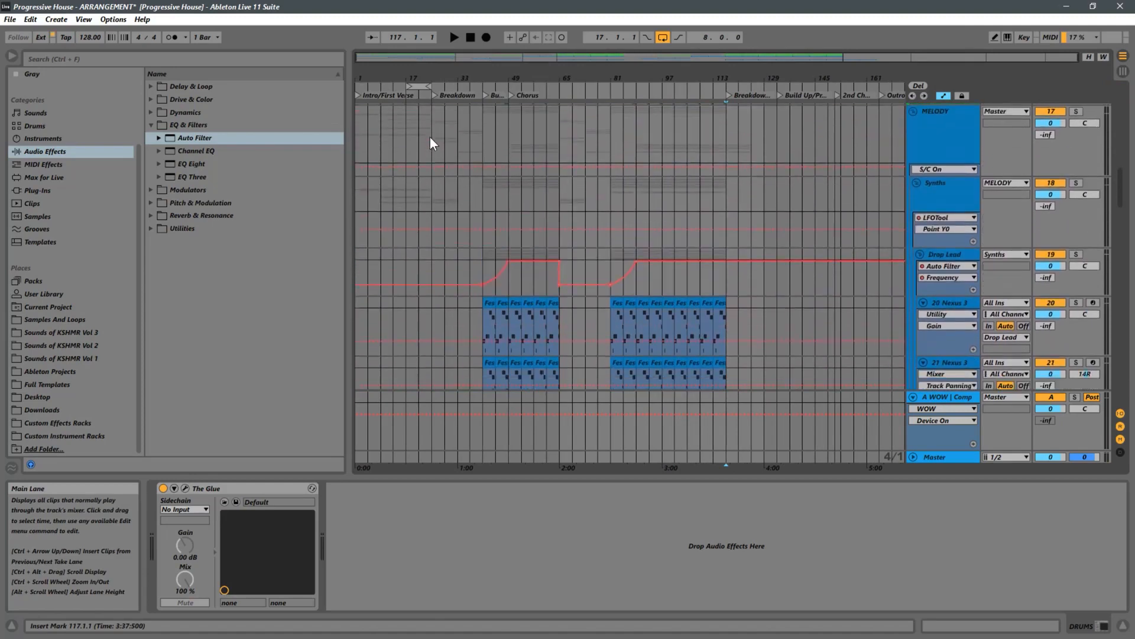
click(417, 85)
right_click(417, 85)
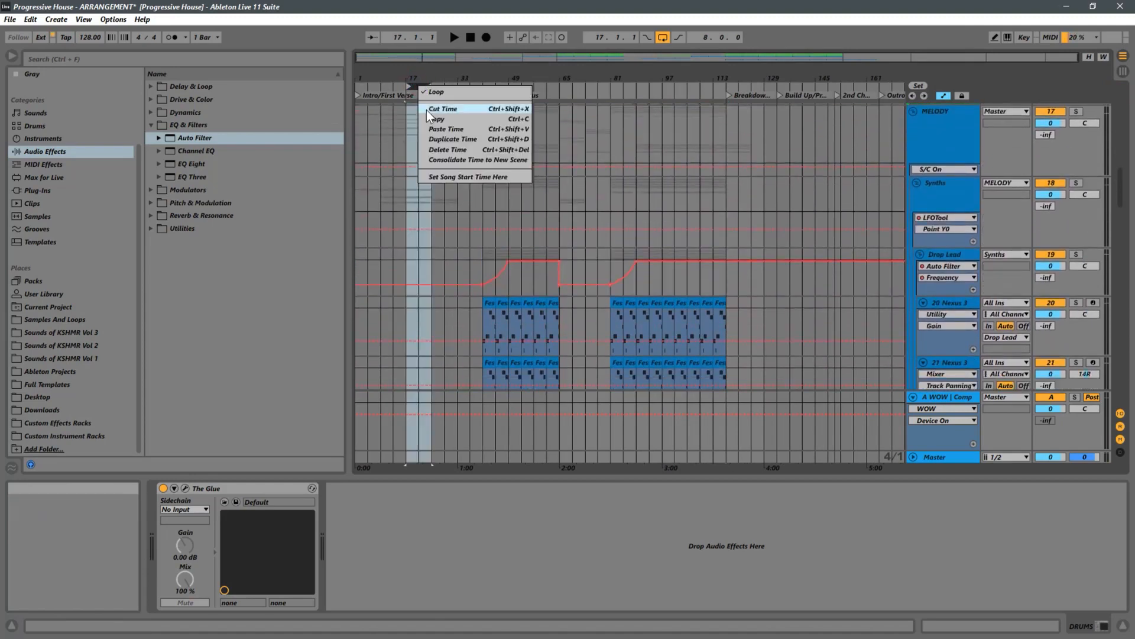
click(427, 111)
Place the insert marker at bar 117 on the MELODY group and examine all tracks around the Breakdown/2nd Verse marker.
drag(744, 72, 669, 185)
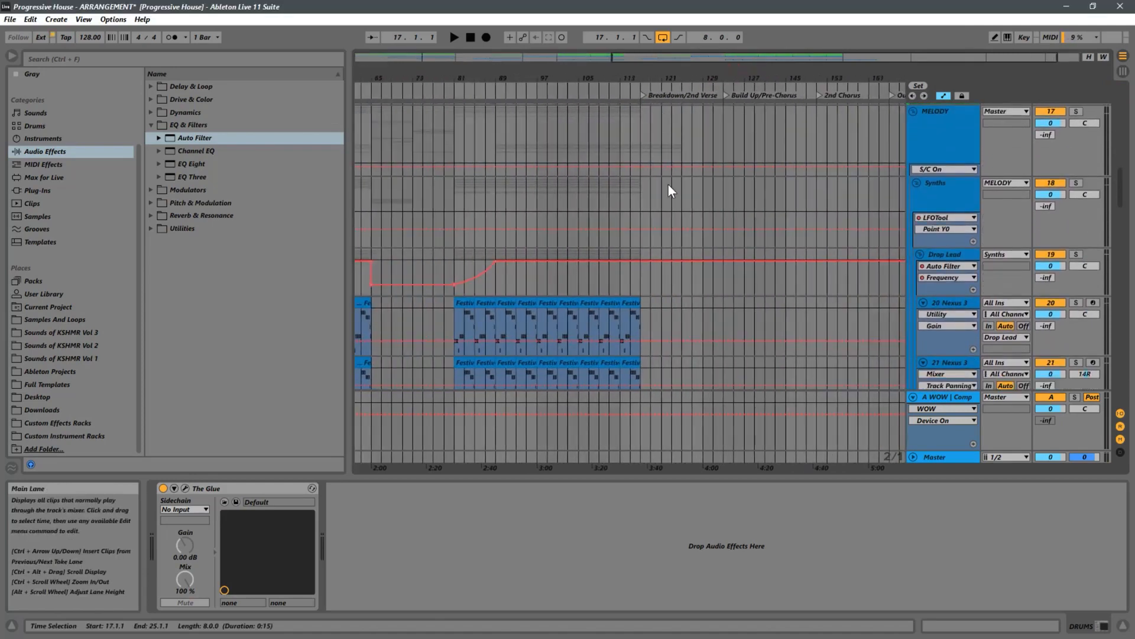
click(641, 122)
scroll(668, 136, up, 5)
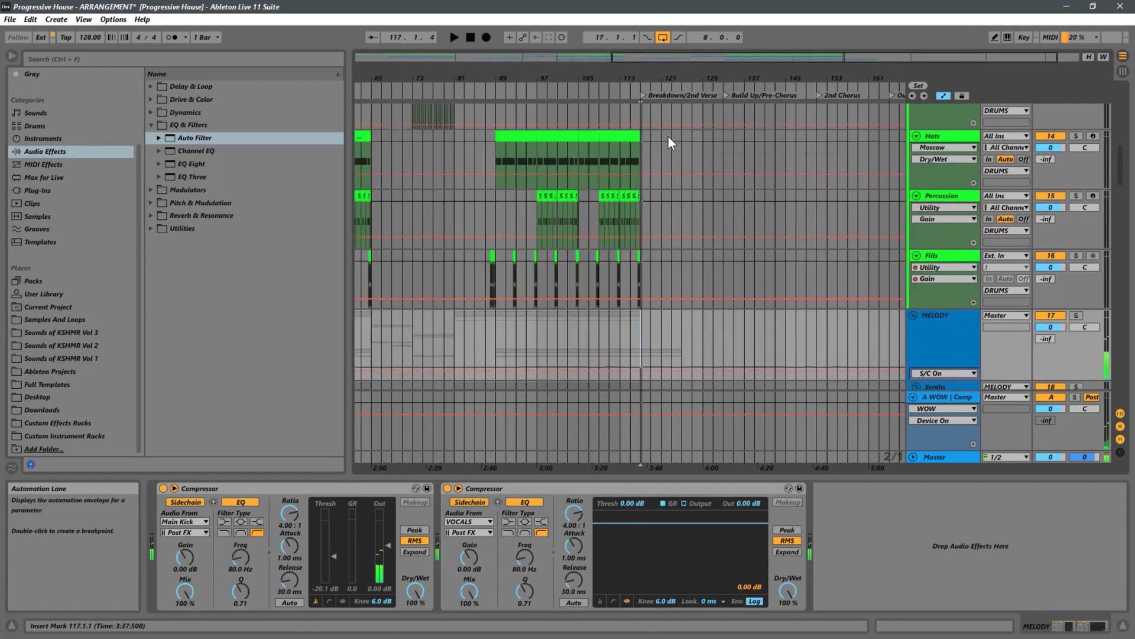
scroll(672, 135, up, 10)
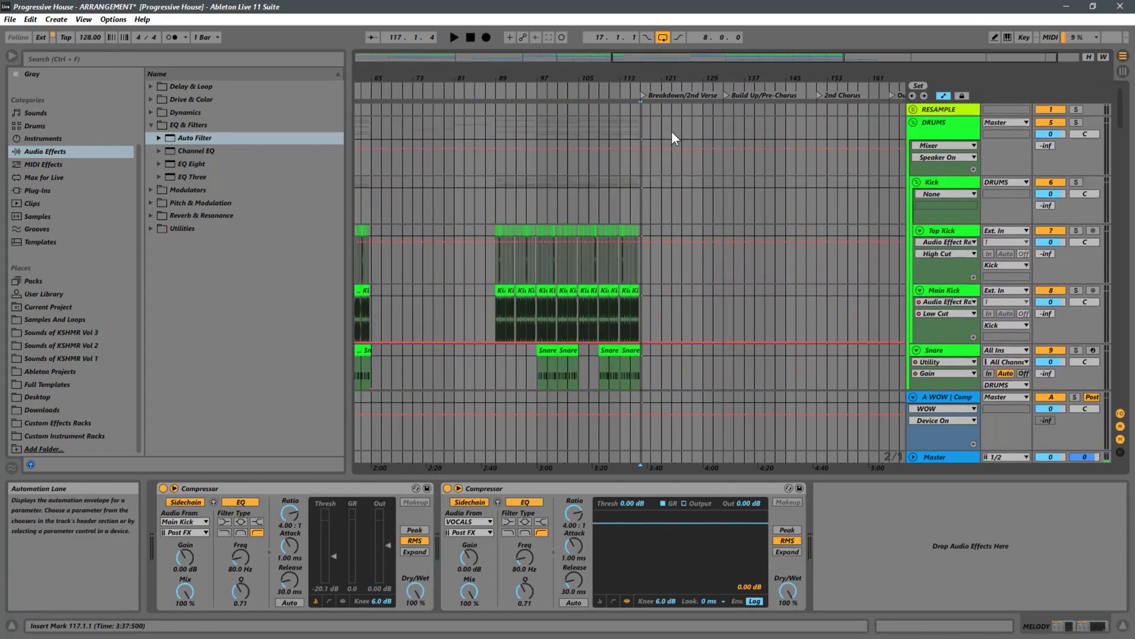
scroll(672, 132, down, 20)
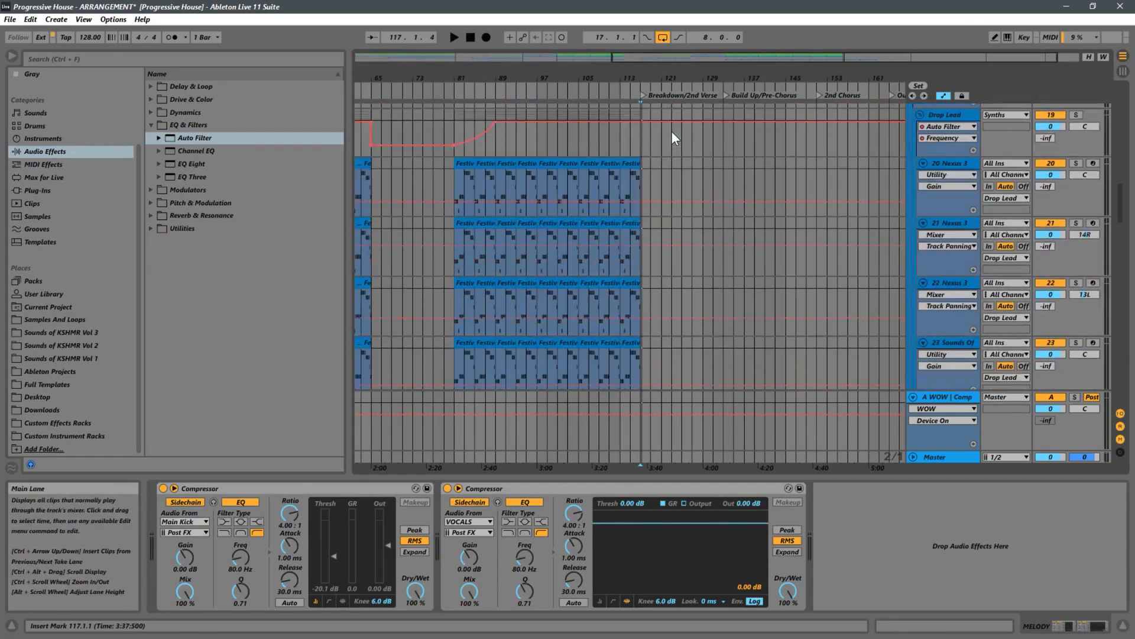
scroll(672, 132, down, 20)
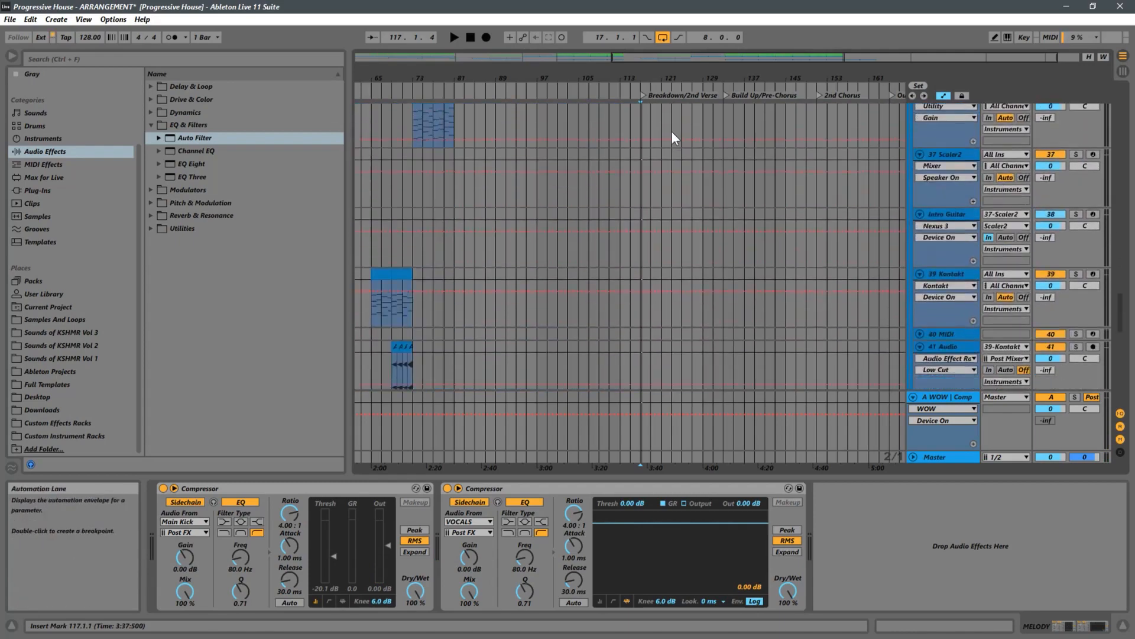
scroll(672, 133, down, 10)
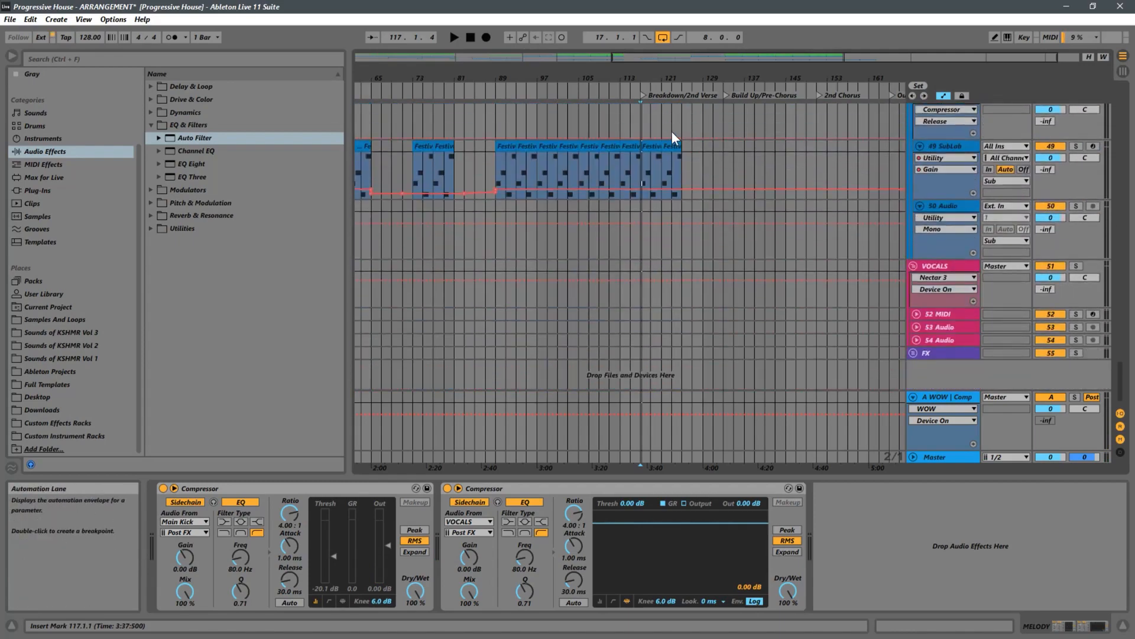
drag(1119, 379, 1134, 45)
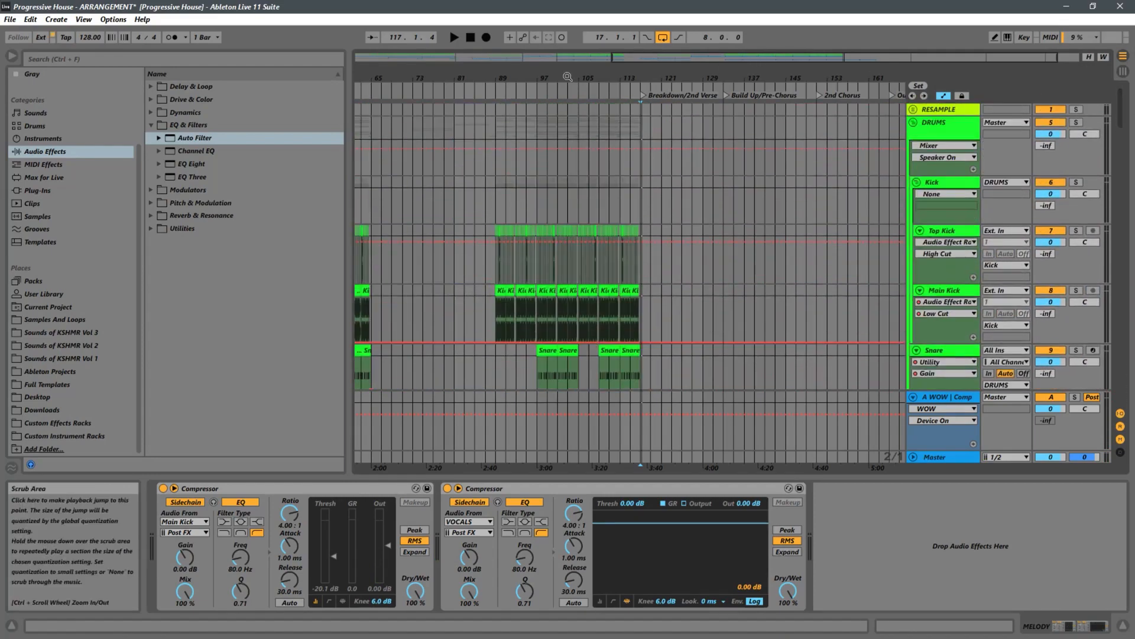
Copy the content of the intro loop region, bars 17 to 25, across all tracks once more.
drag(722, 67, 504, 66)
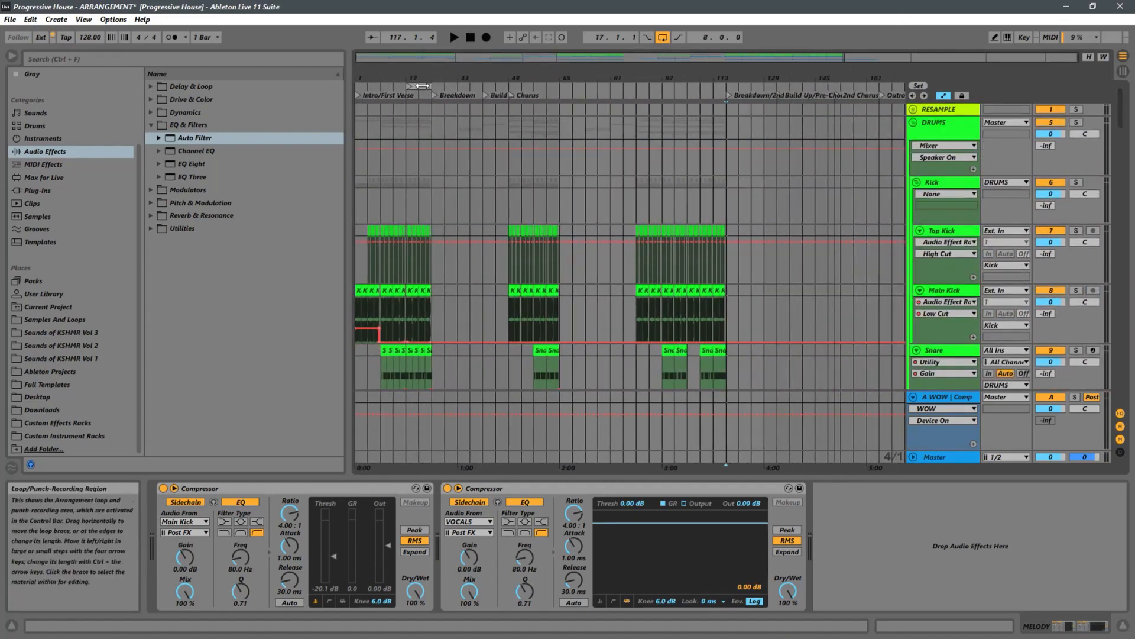
click(420, 86)
right_click(424, 88)
click(443, 121)
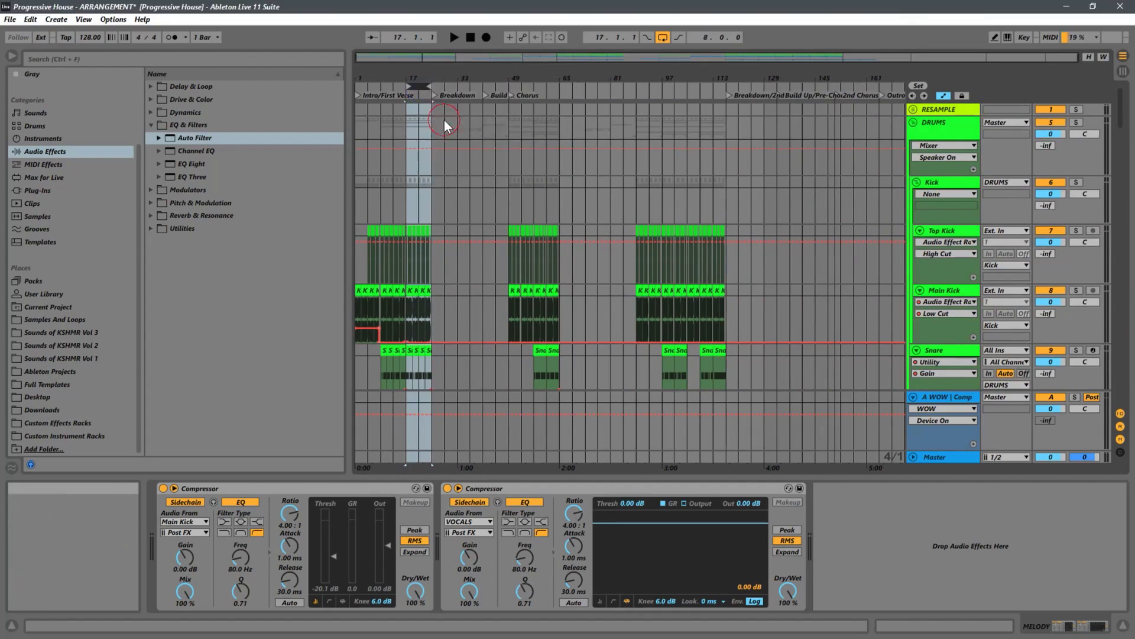
Play the end of the second drop, place the insert marker at bar 117 on the DRUMS group, and play from there.
ctrl+scroll(738, 177, up, 5)
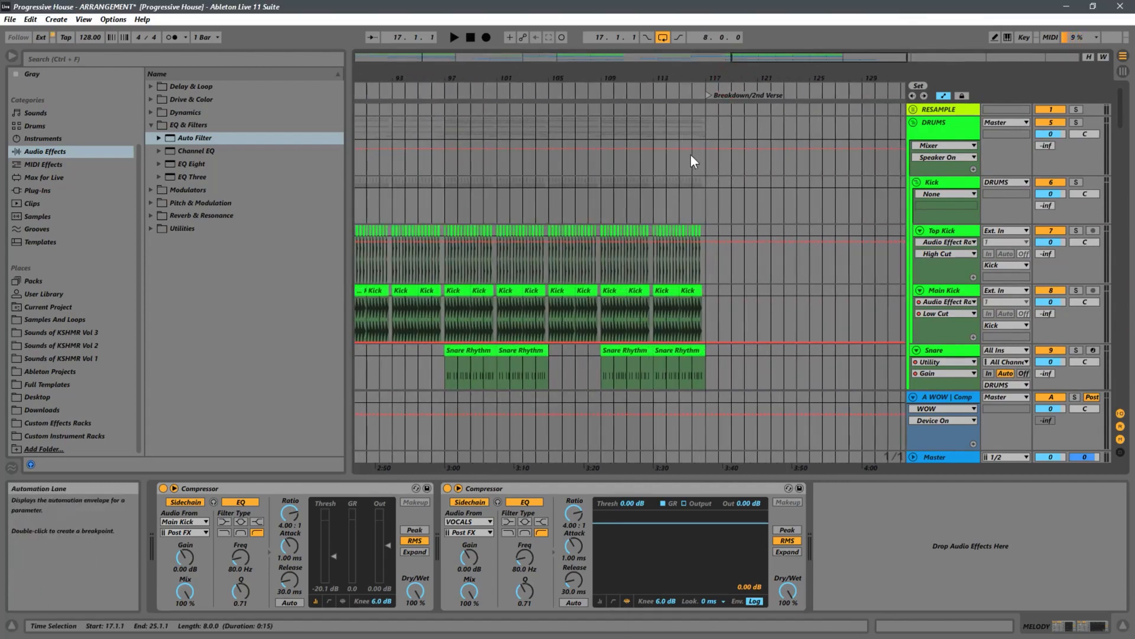
click(687, 195)
key(space)
drag(698, 79, 629, 220)
click(679, 119)
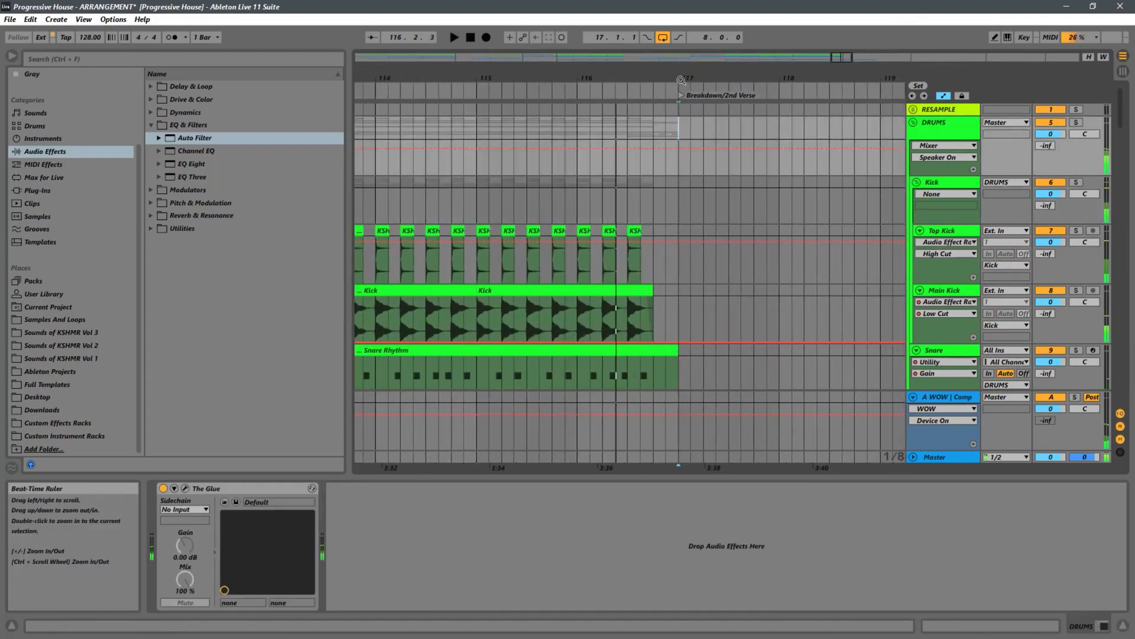
right_click(680, 97)
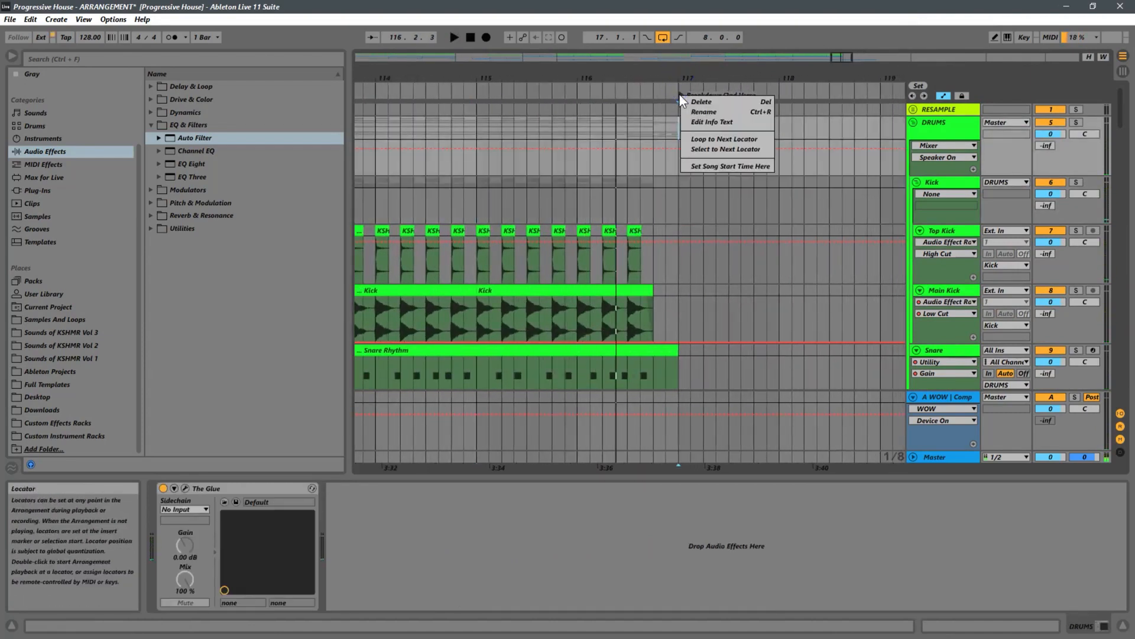
click(681, 83)
key(space)
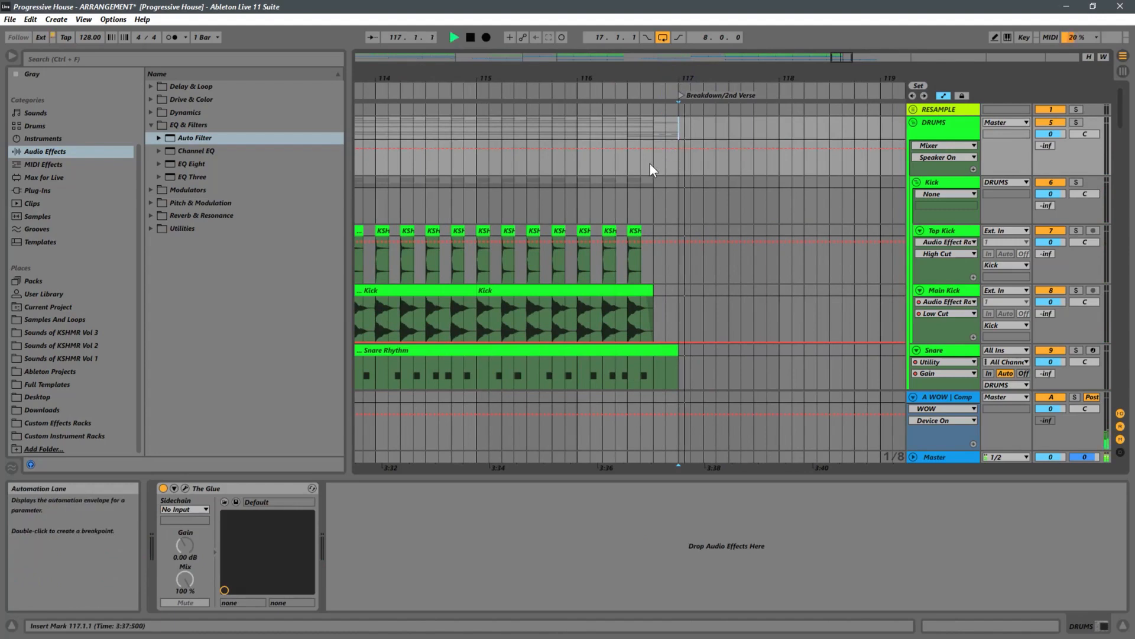
key(space)
Play part of the first chorus from about bar 53 and look over the whole arrangement.
drag(601, 83, 654, 5)
click(433, 85)
key(space)
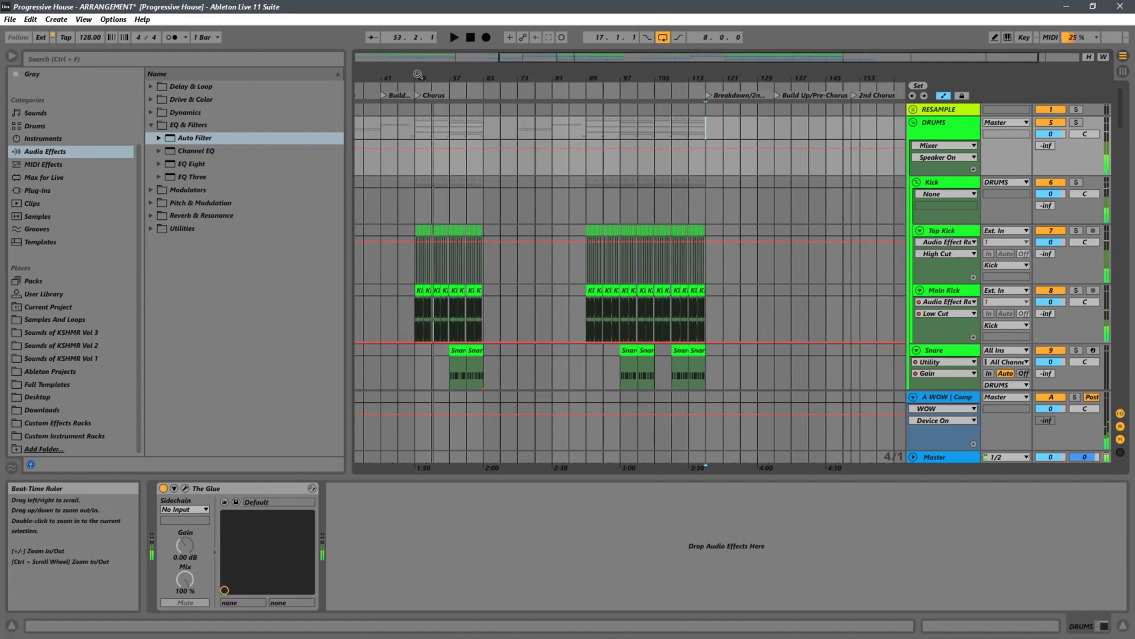
drag(443, 71, 566, 17)
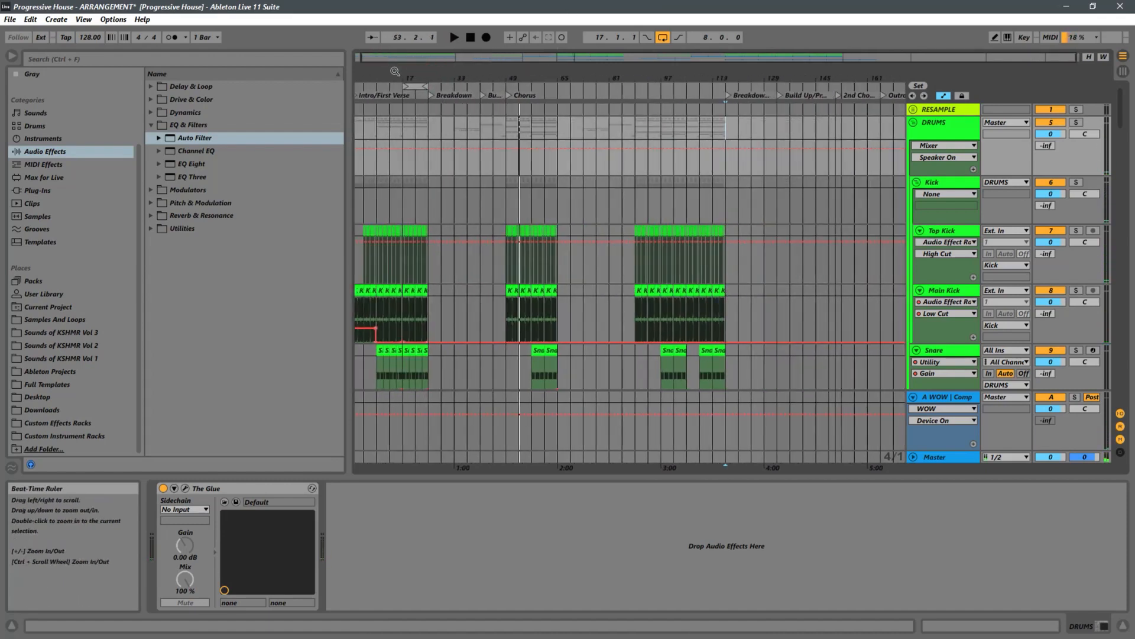
Audition the intro and extend the loop region so that it spans bars 9 to 117.
drag(417, 86, 723, 87)
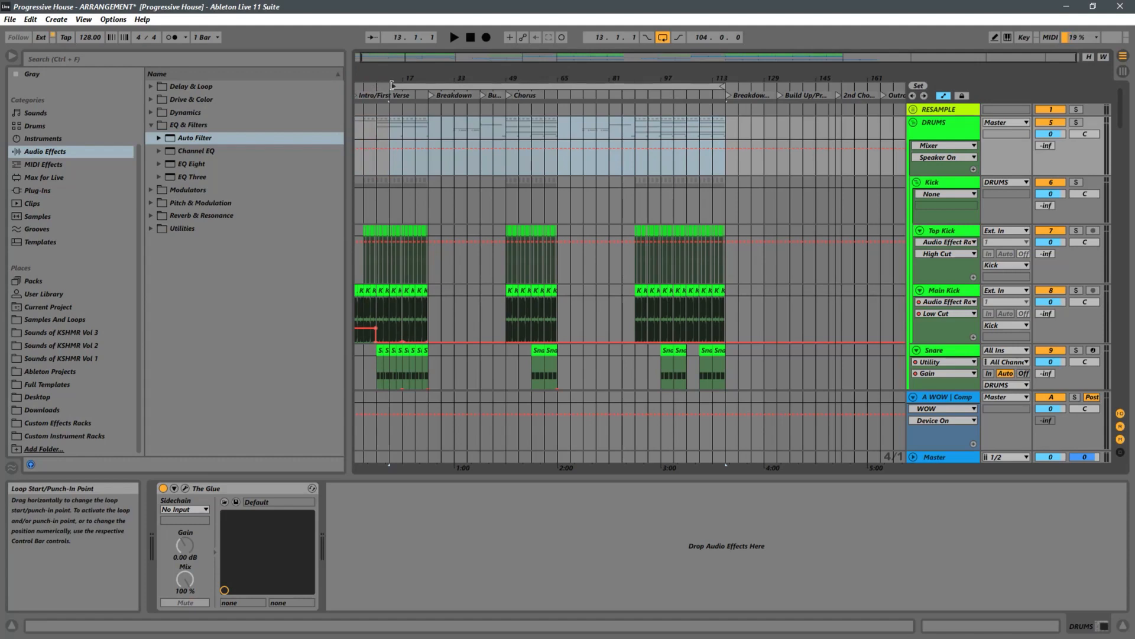
drag(396, 86, 391, 86)
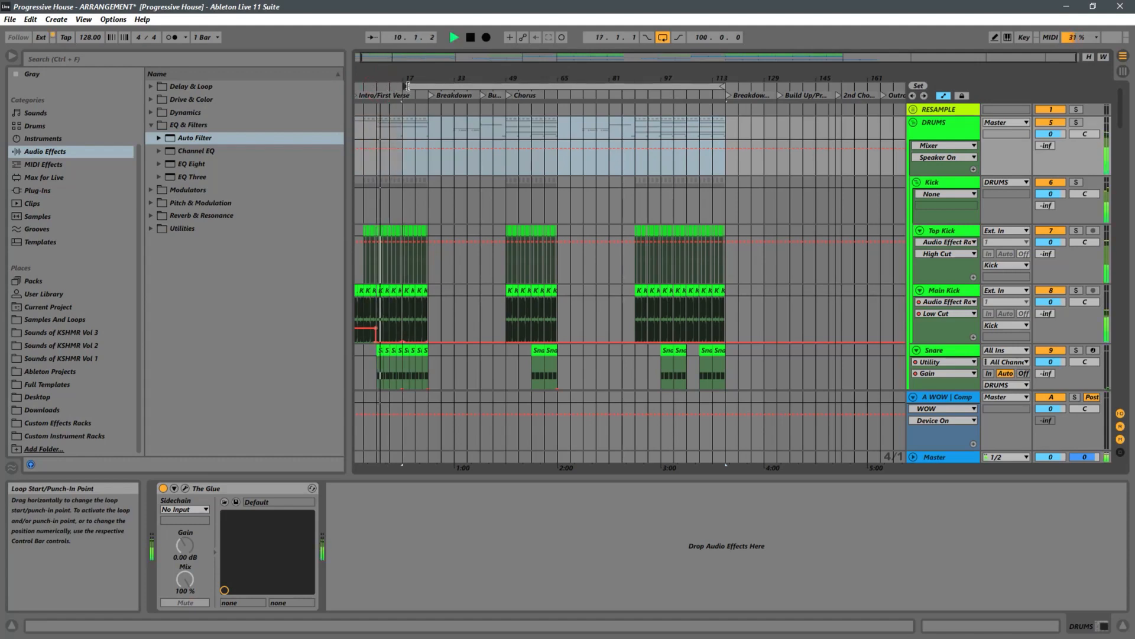
click(404, 207)
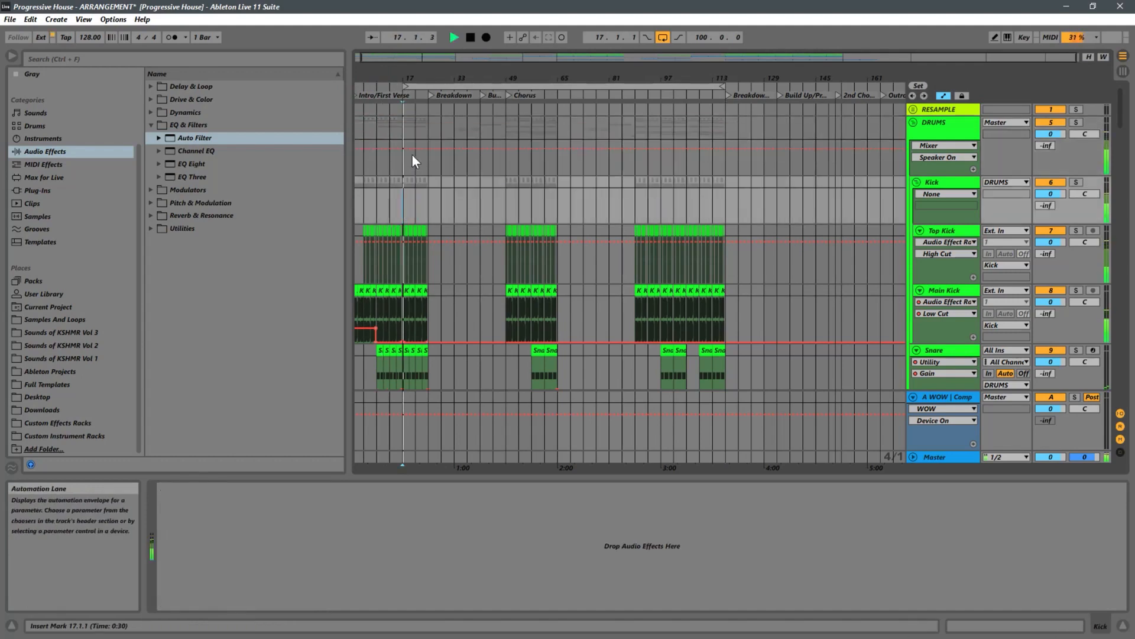
drag(404, 87, 387, 88)
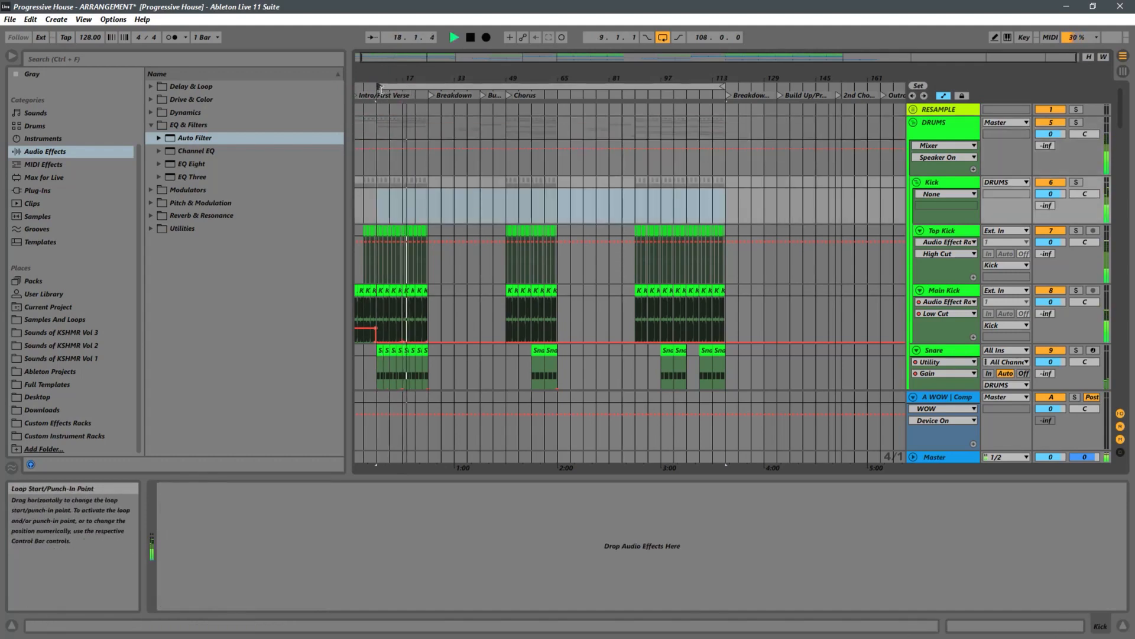
Duplicate the time of the whole loop region, bars 9 to 117, across all tracks.
click(426, 84)
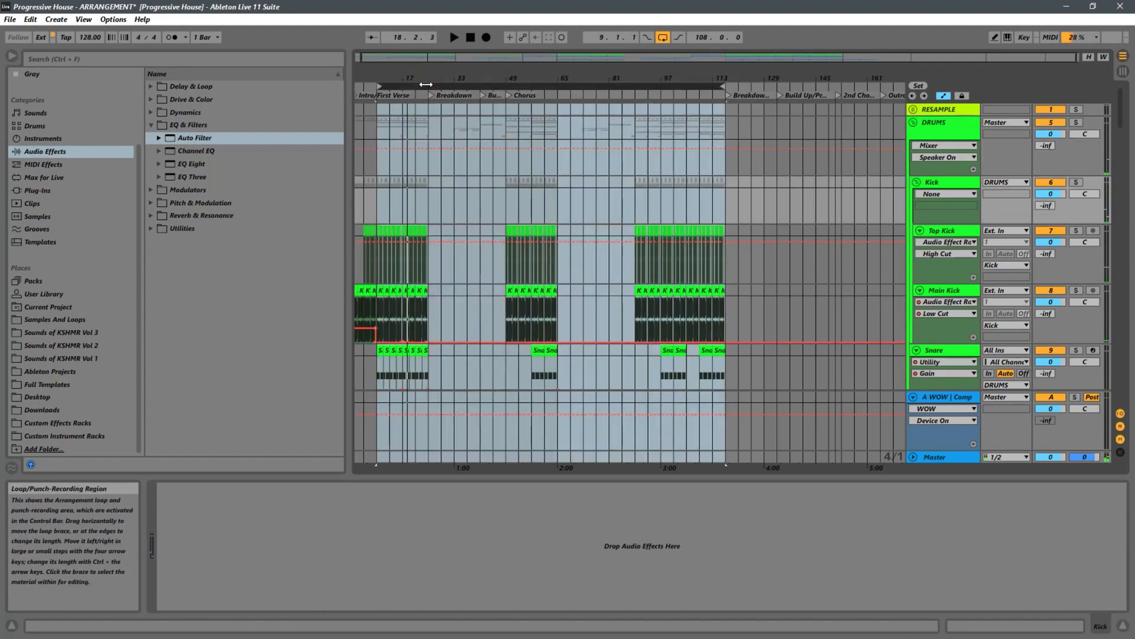
right_click(426, 85)
click(435, 140)
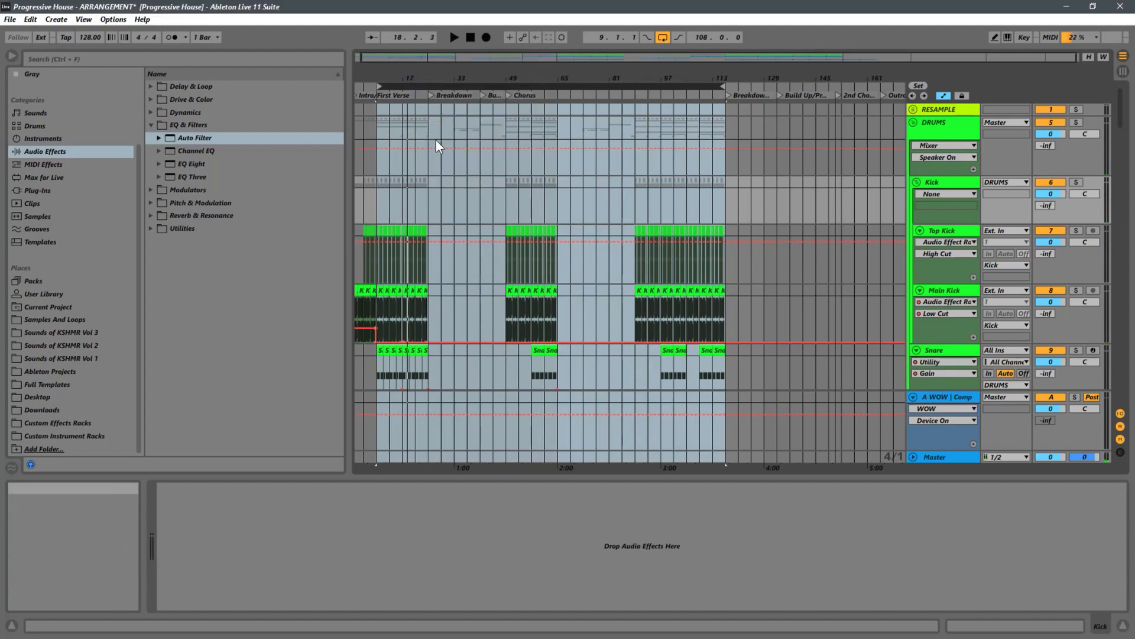
drag(500, 80, 598, 41)
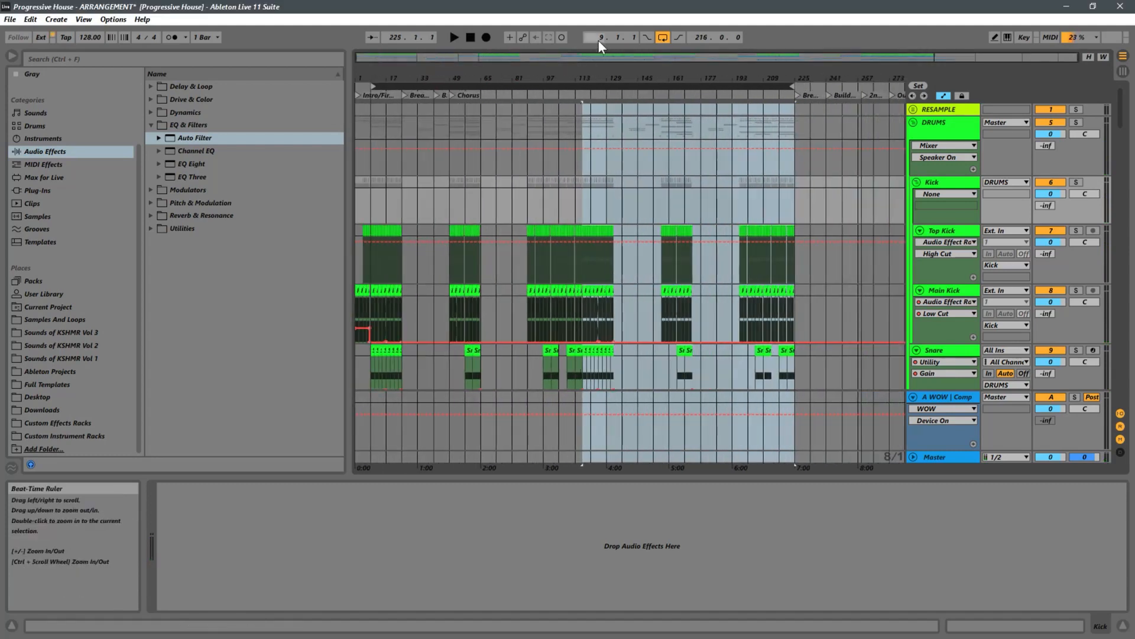
Play from bar 89 and from bar 115 while examining the drum tracks around the start of the duplicated section.
click(532, 204)
key(space)
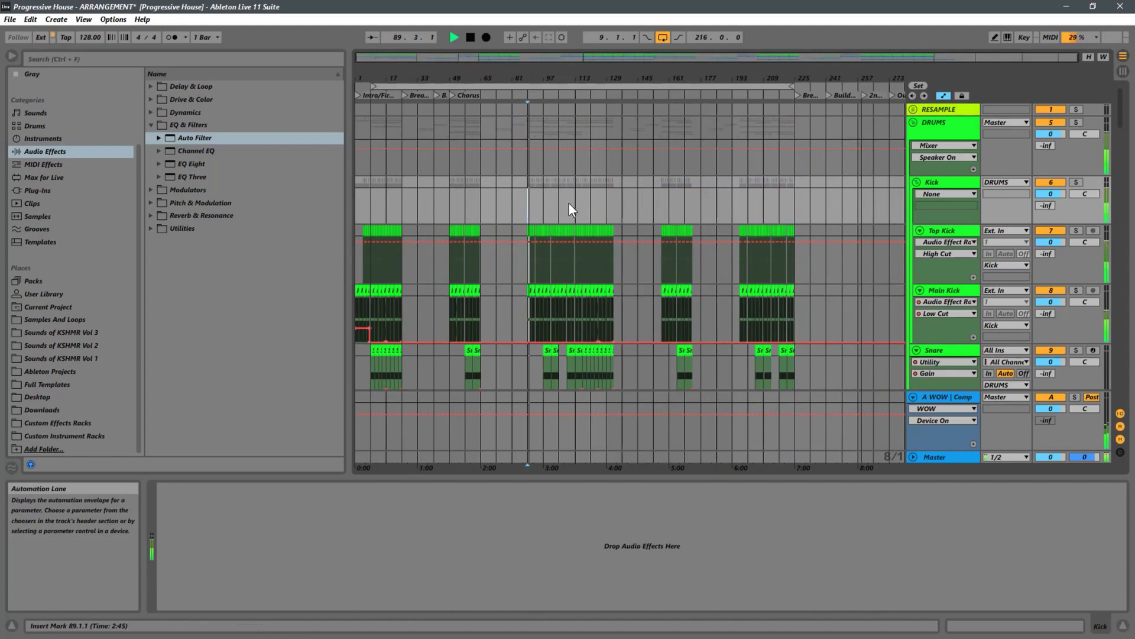
scroll(571, 204, down, 6)
scroll(576, 210, down, 5)
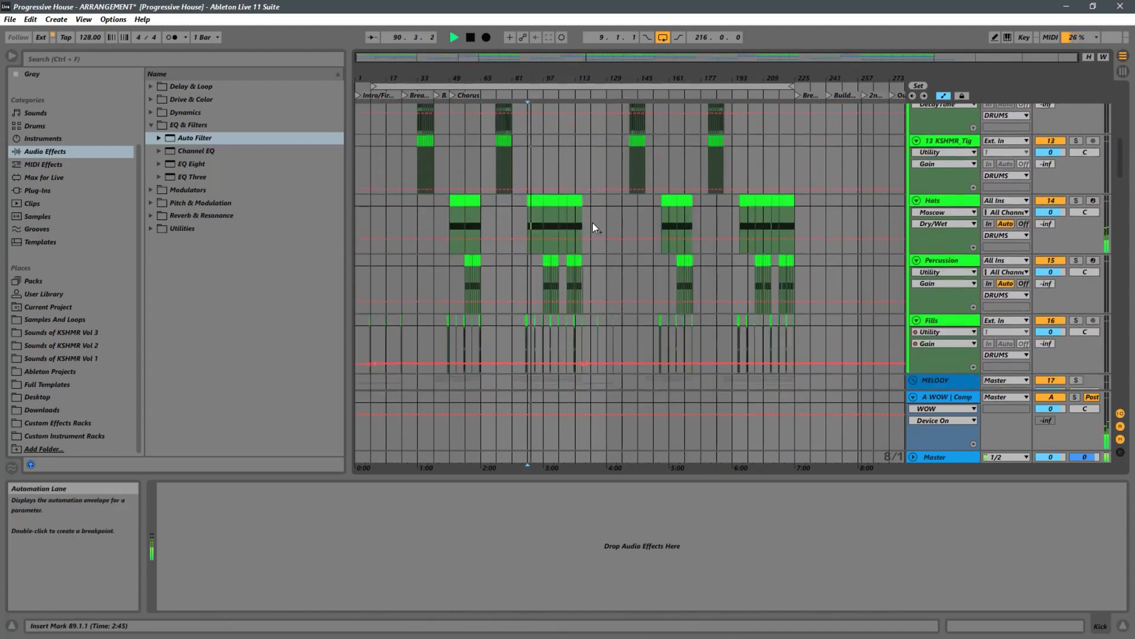
scroll(621, 172, up, 3)
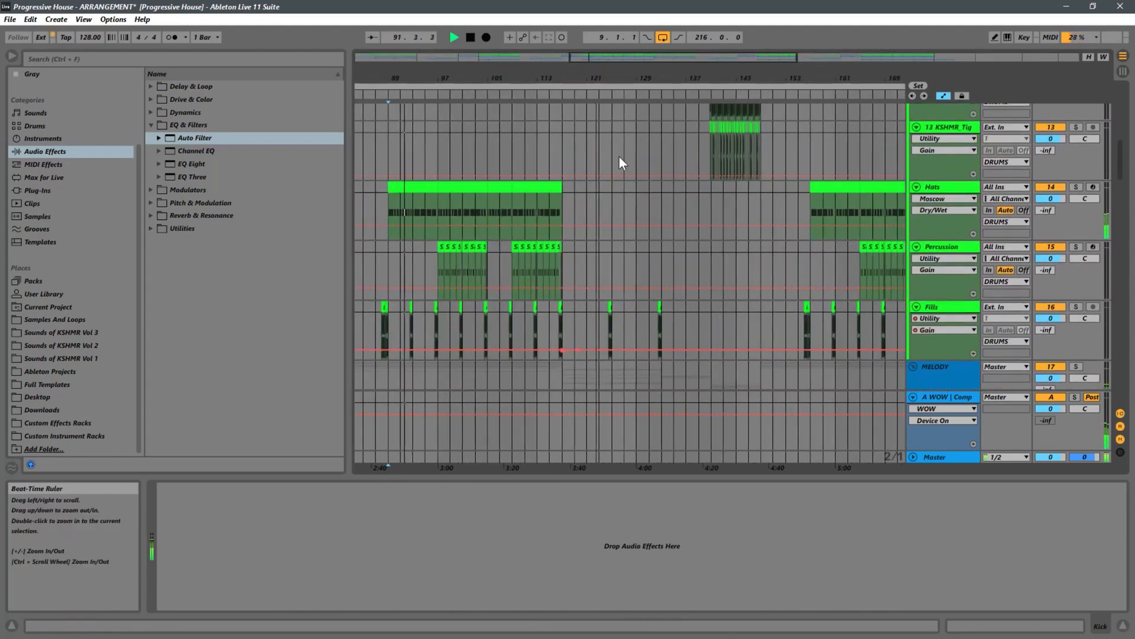
click(552, 155)
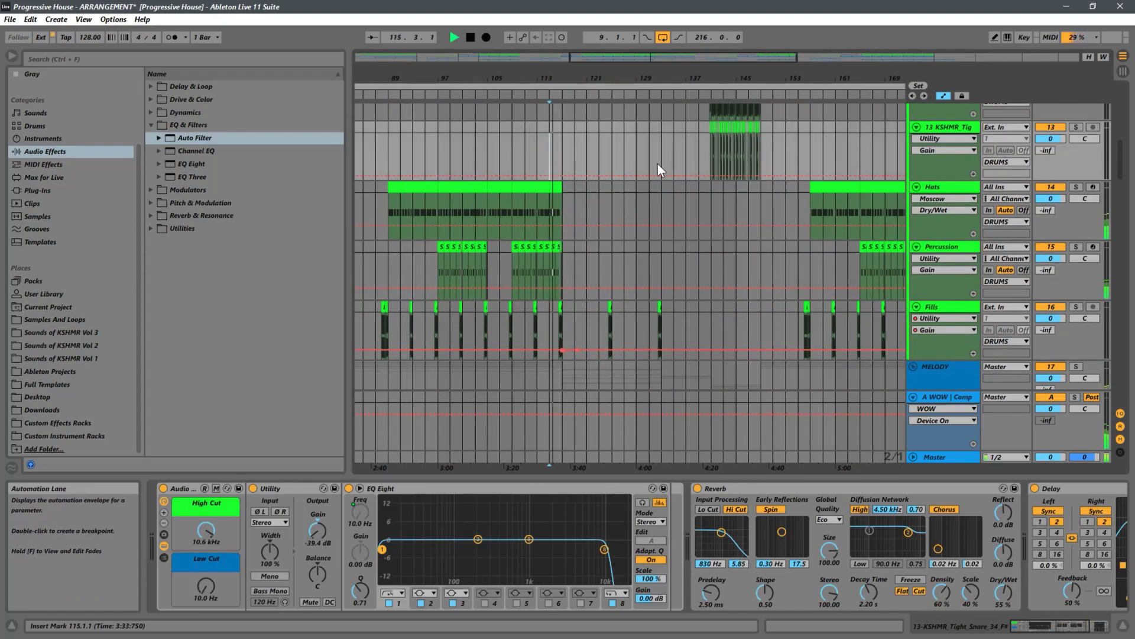
scroll(709, 171, up, 5)
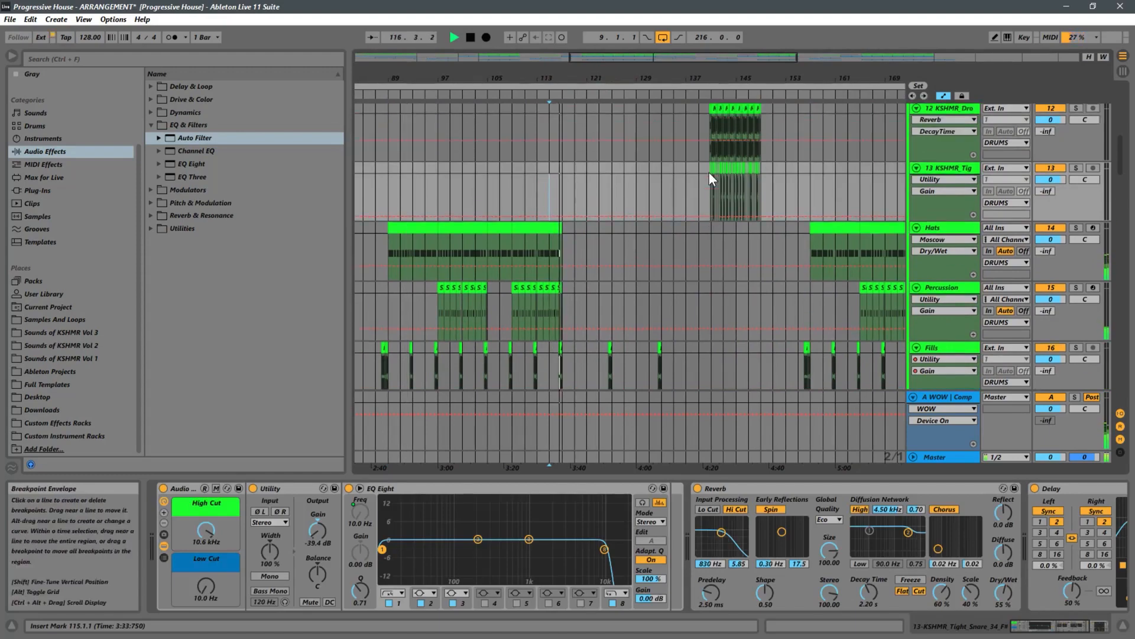
scroll(718, 182, up, 5)
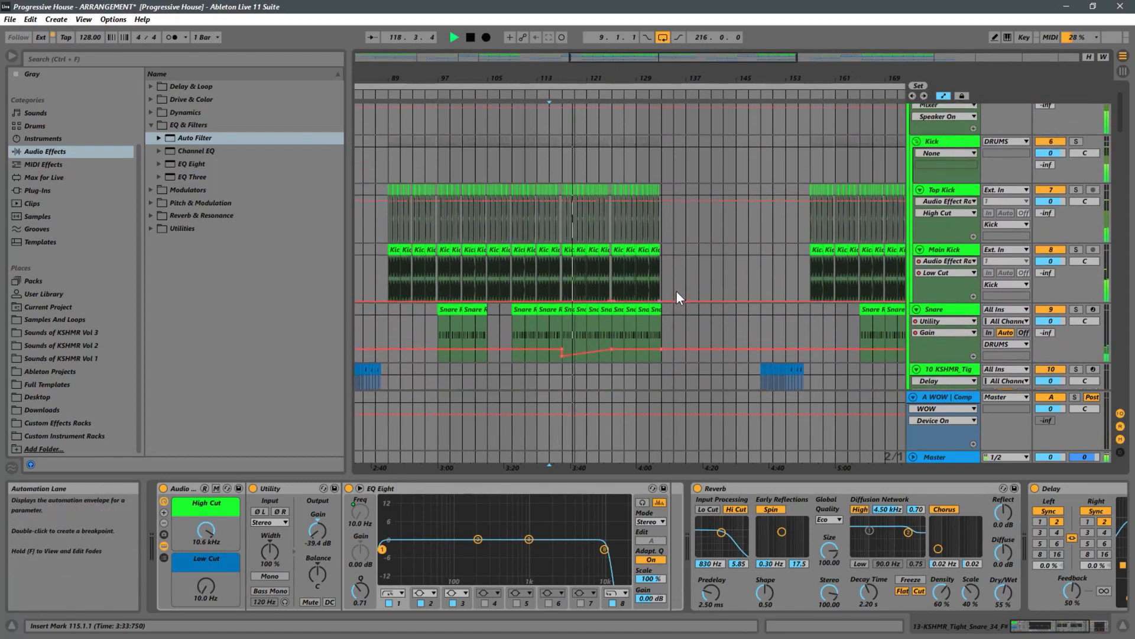
Remove the low Gain automation breakpoint on the Snare track at bar 117 and play from bar 111.
click(563, 355)
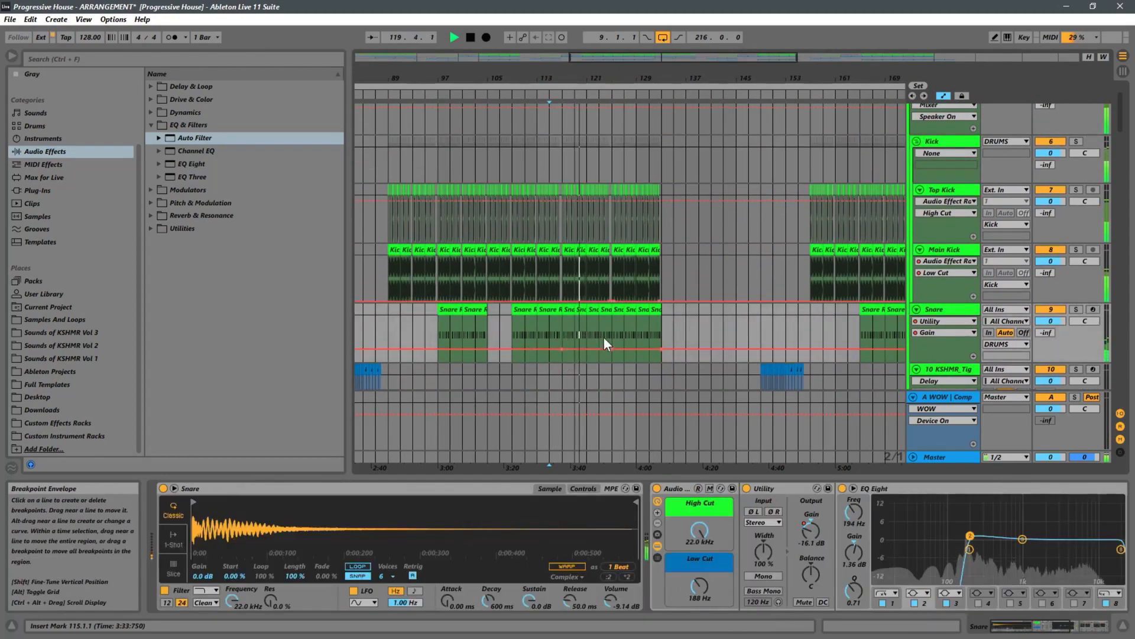
click(520, 332)
scroll(605, 296, up, 2)
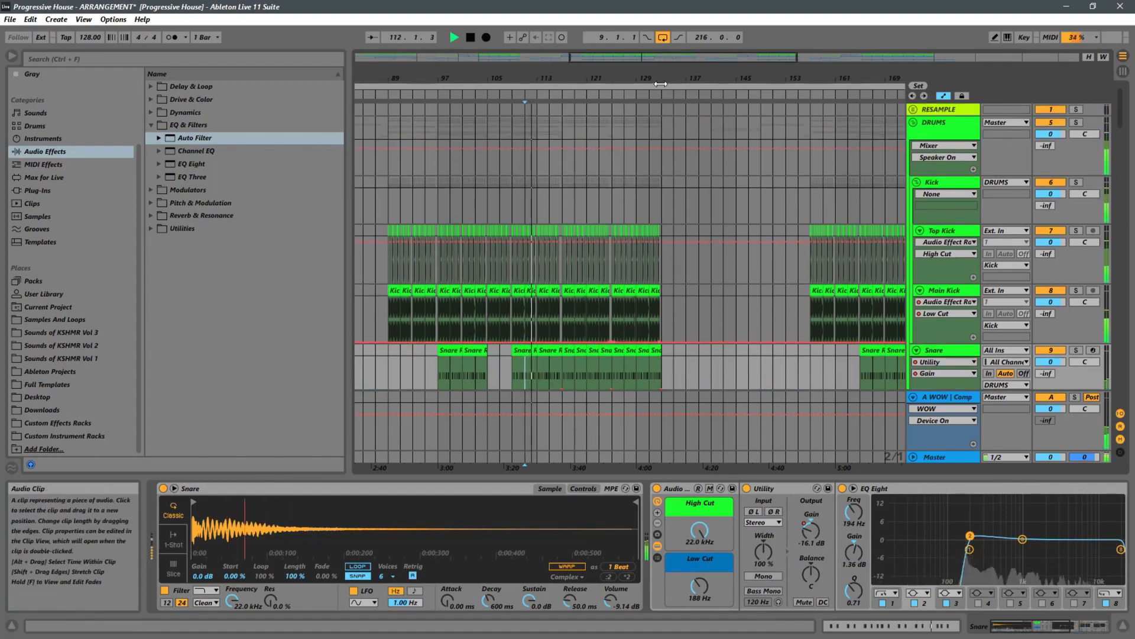
Delete all duplicated content from bar 137 to bar 281 on the DRUMS group through the Master track.
drag(652, 79, 492, 2)
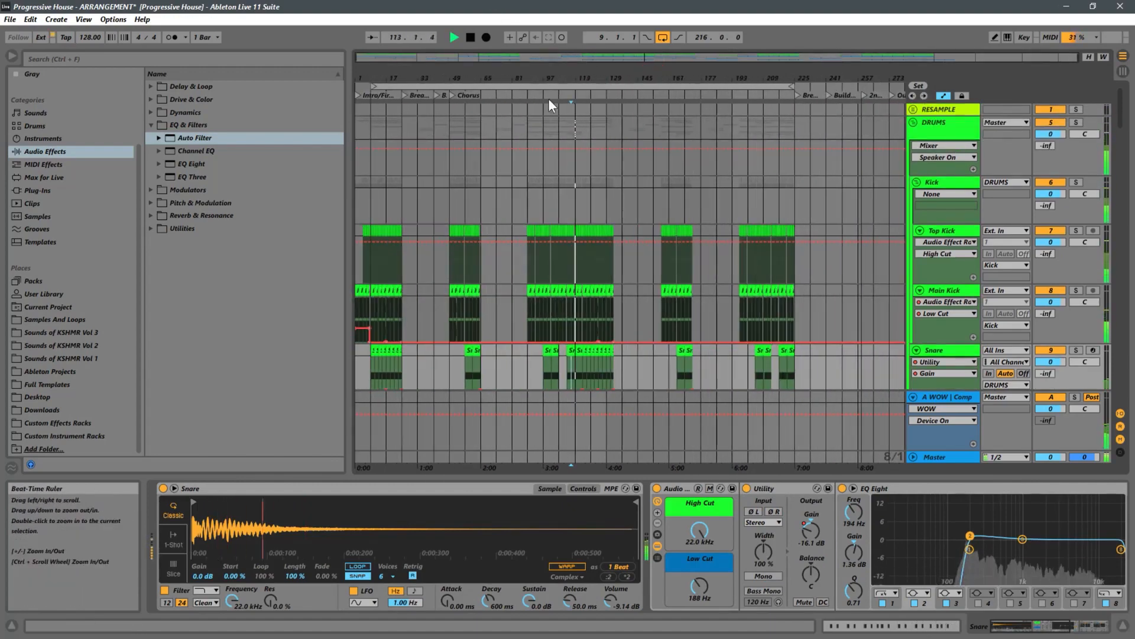
scroll(608, 182, up, 3)
scroll(608, 182, down, 5)
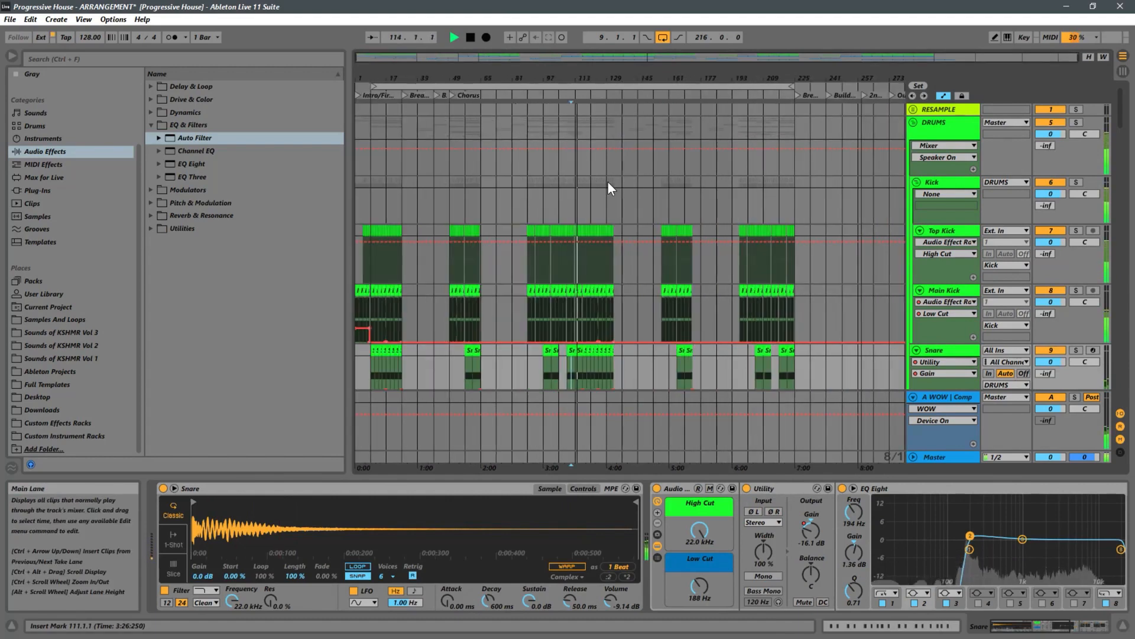
click(622, 119)
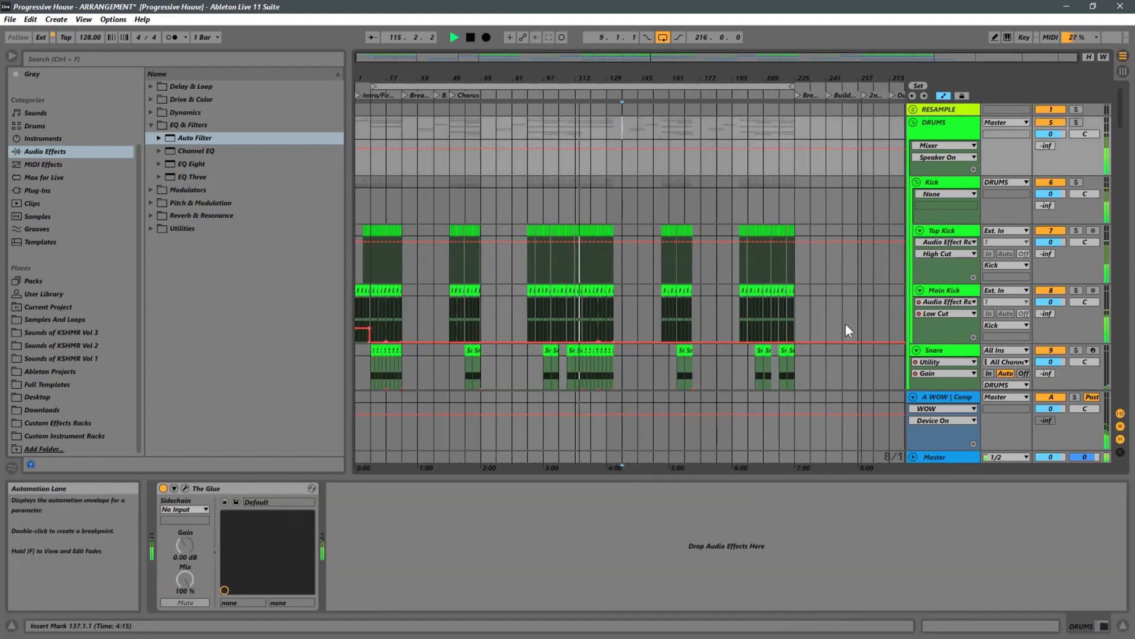
shift+click(900, 455)
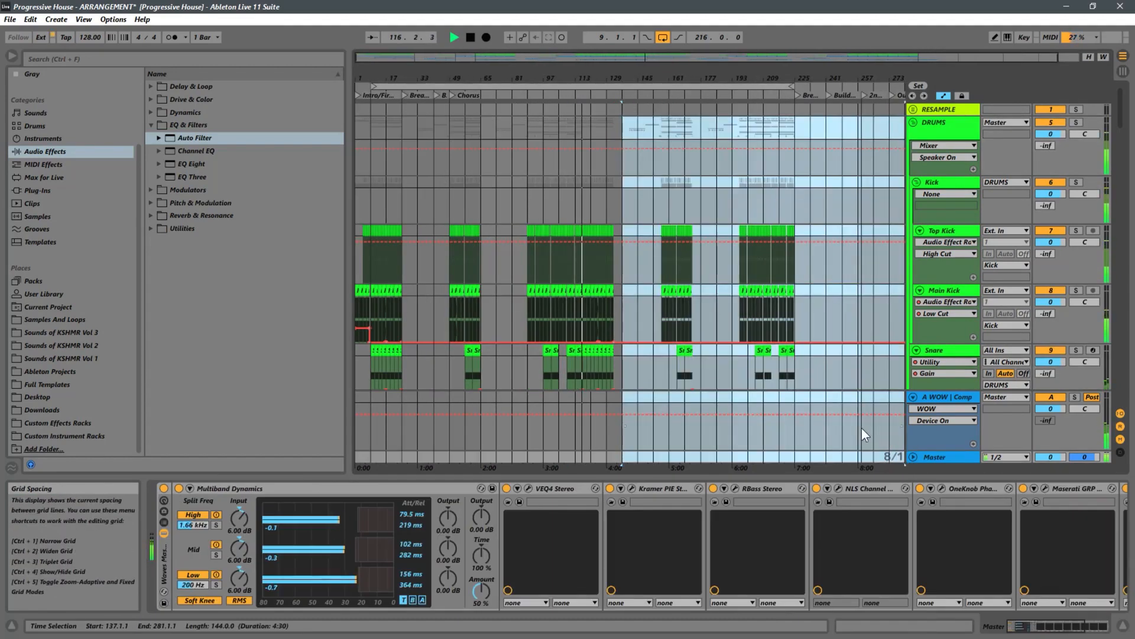
key(Delete)
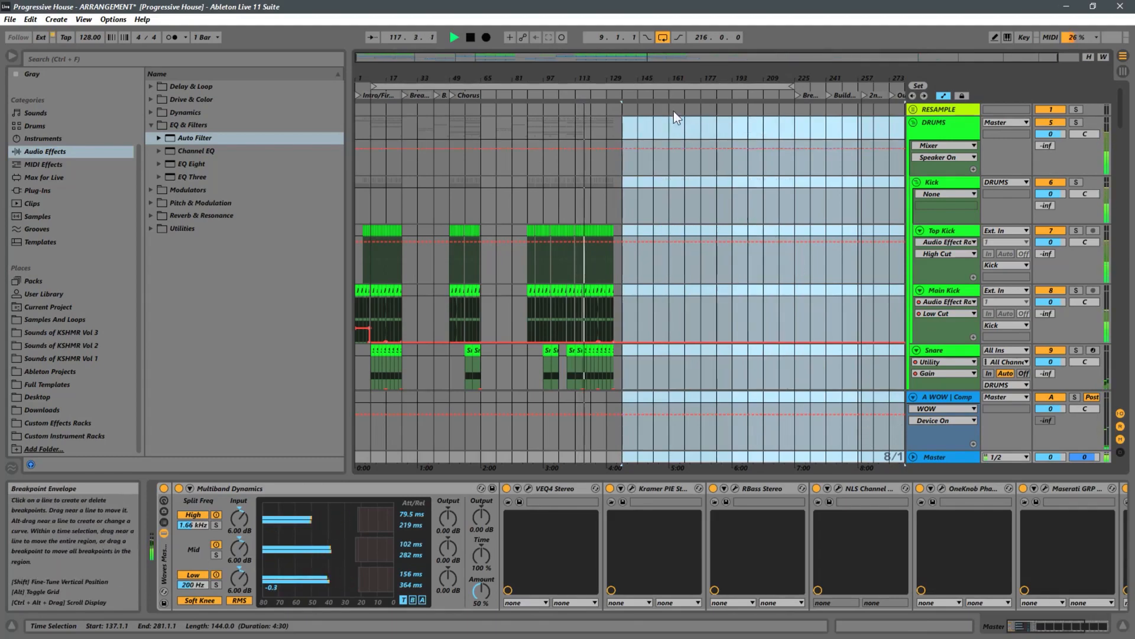
Play from bar 115 while examining the drum and synth tracks around the start of the duplicated section at bar 117.
drag(587, 70, 655, 181)
scroll(698, 260, down, 3)
scroll(704, 268, down, 4)
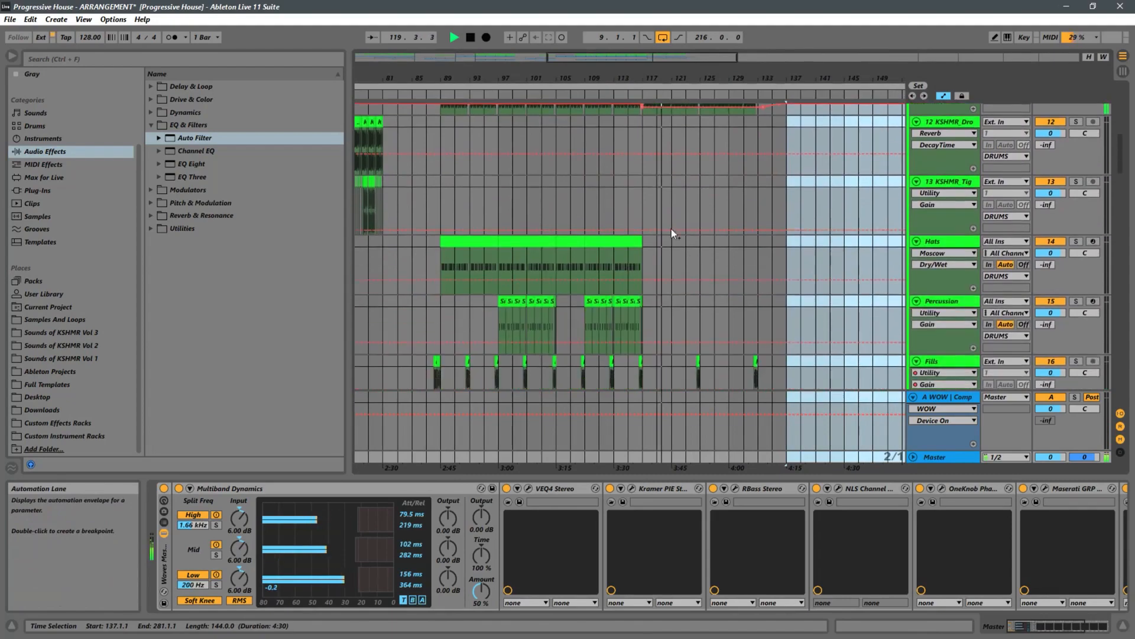
click(625, 201)
scroll(654, 229, down, 10)
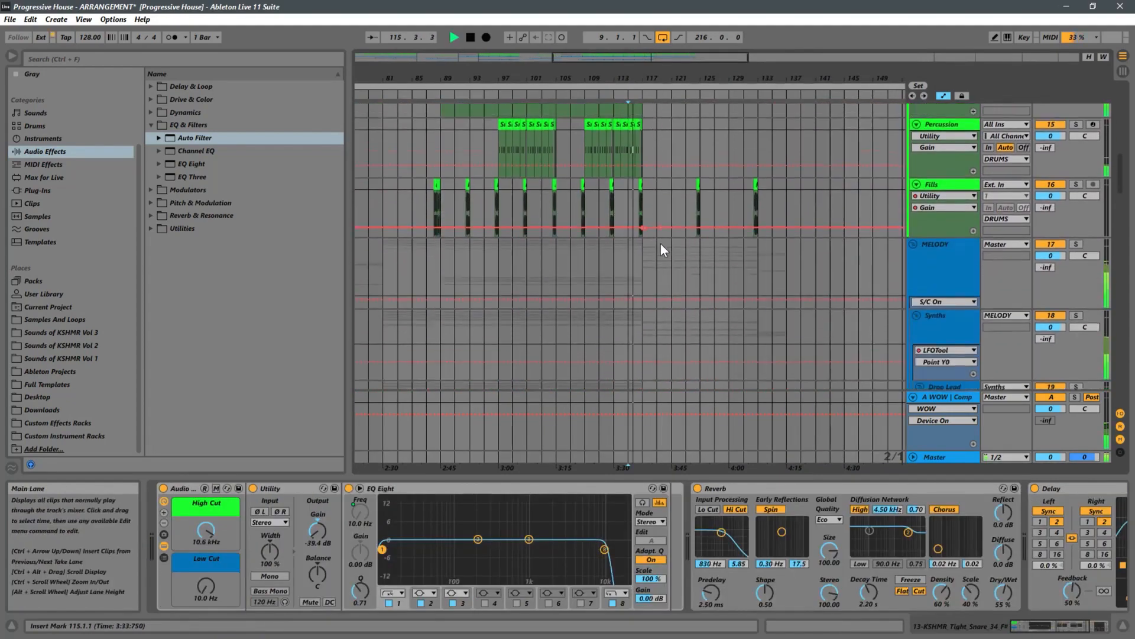
scroll(662, 247, down, 5)
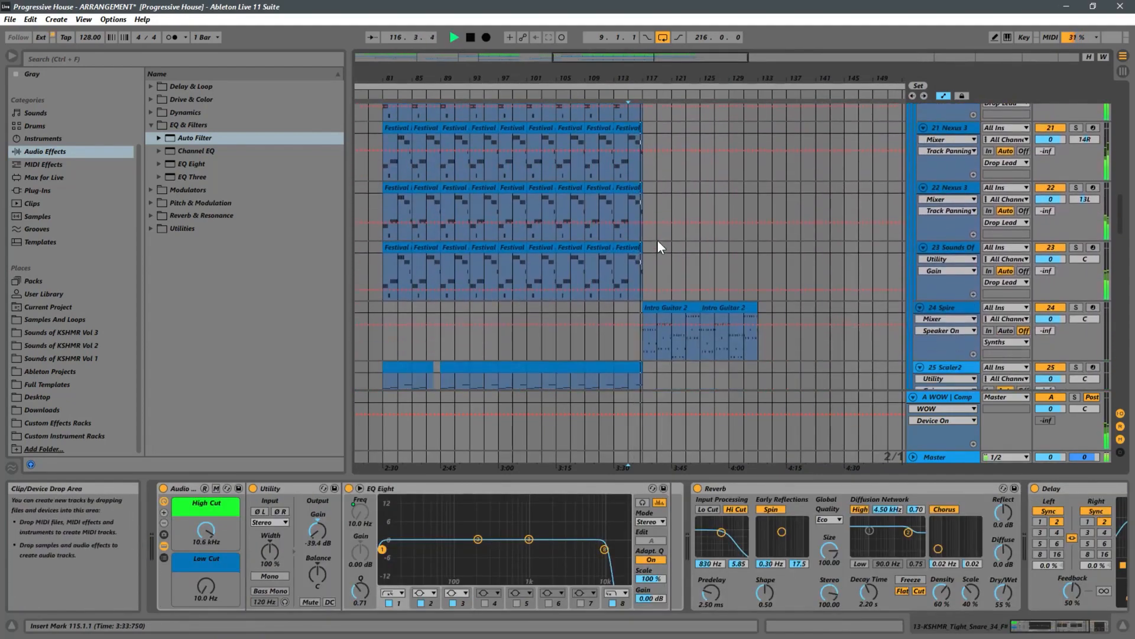
scroll(658, 240, down, 3)
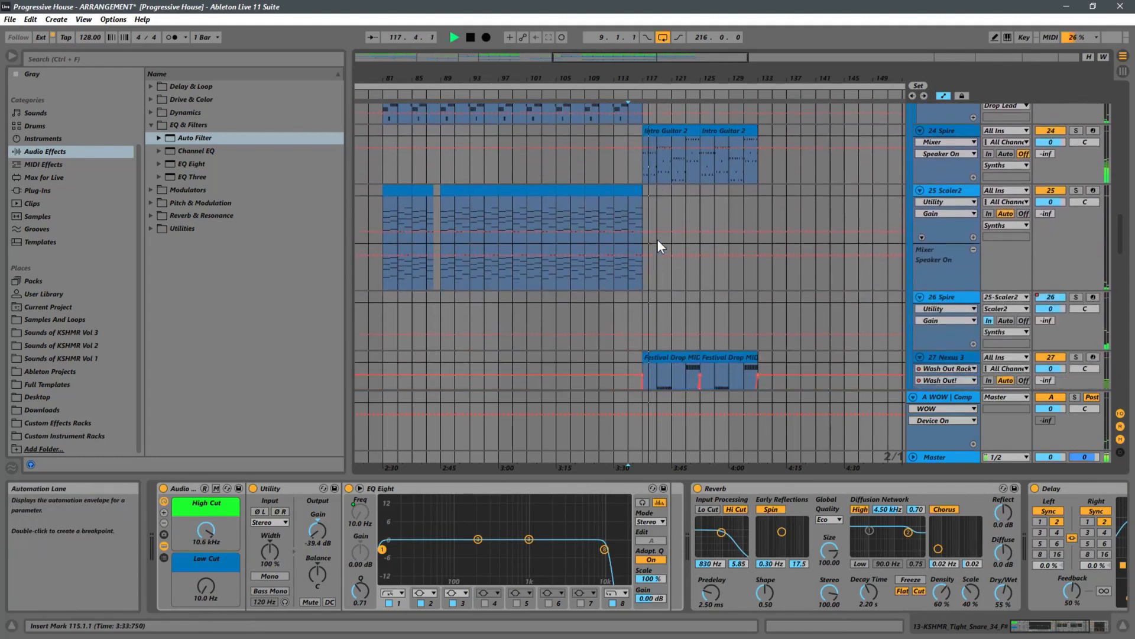
scroll(658, 239, down, 2)
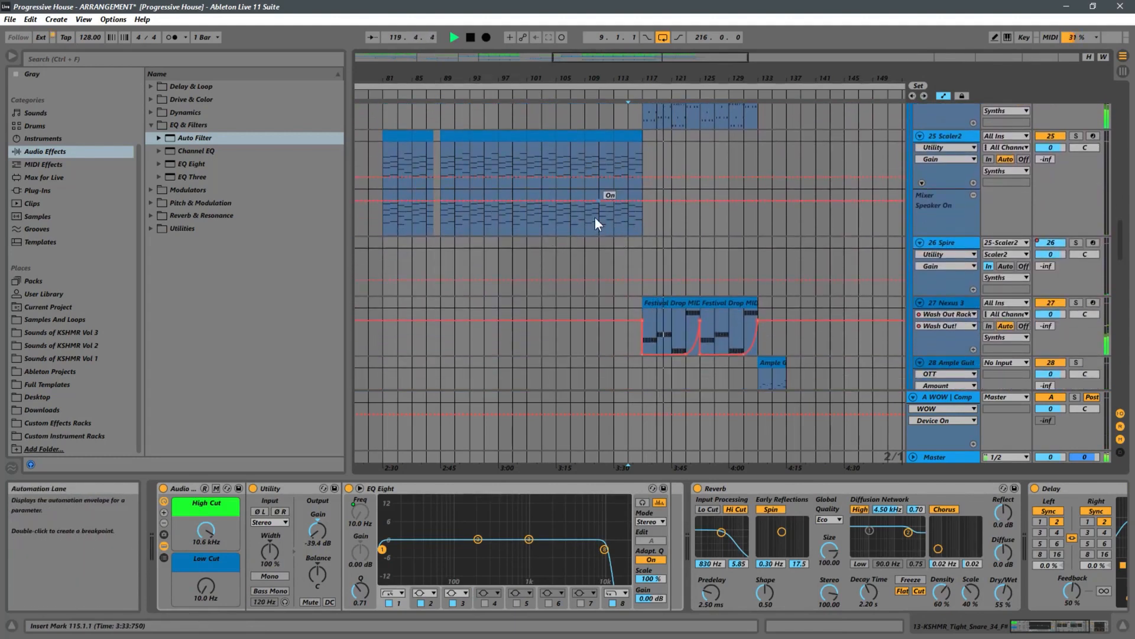
Play from bar 109, stop, and add Wash Out Rack from the custom effects racks to the end of the 26 Spire device chain.
click(591, 261)
click(946, 242)
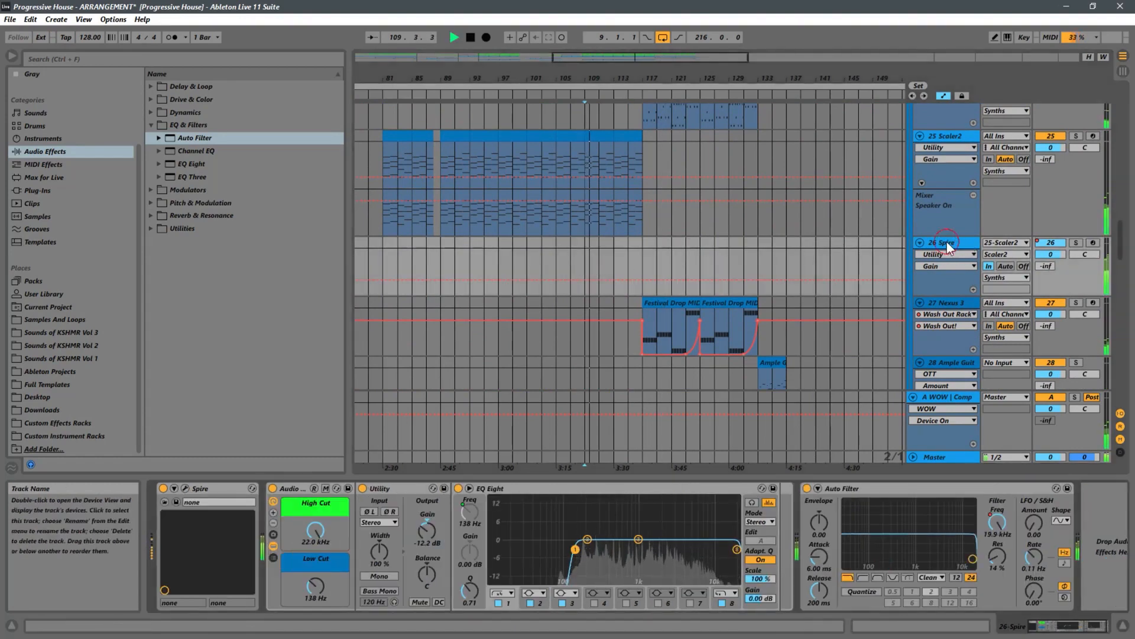
key(space)
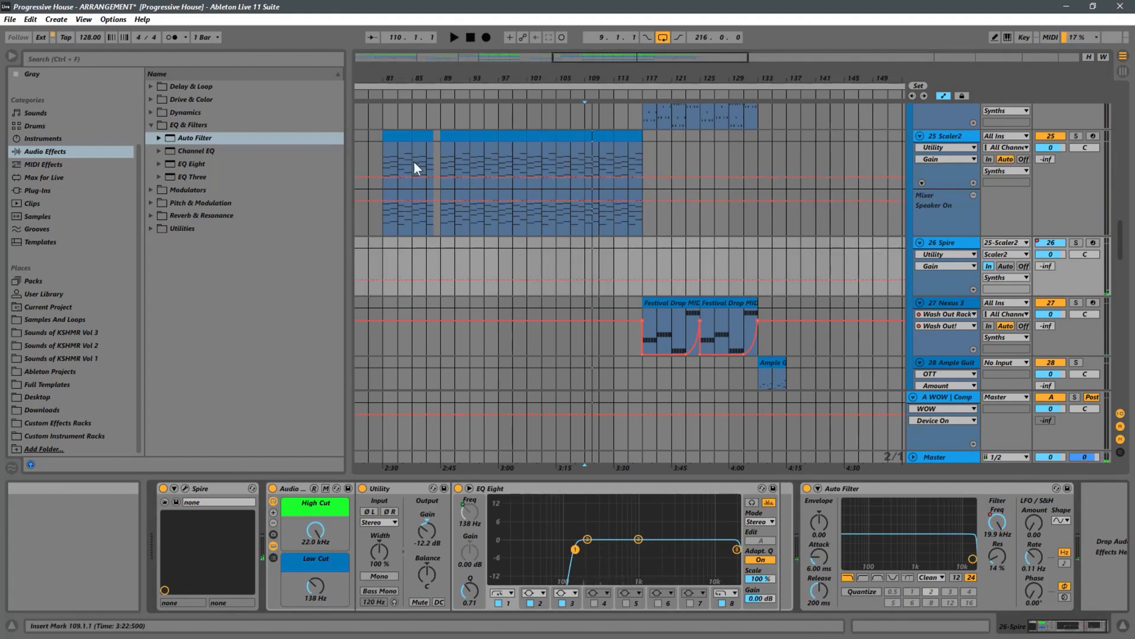
click(65, 423)
drag(198, 365, 1082, 518)
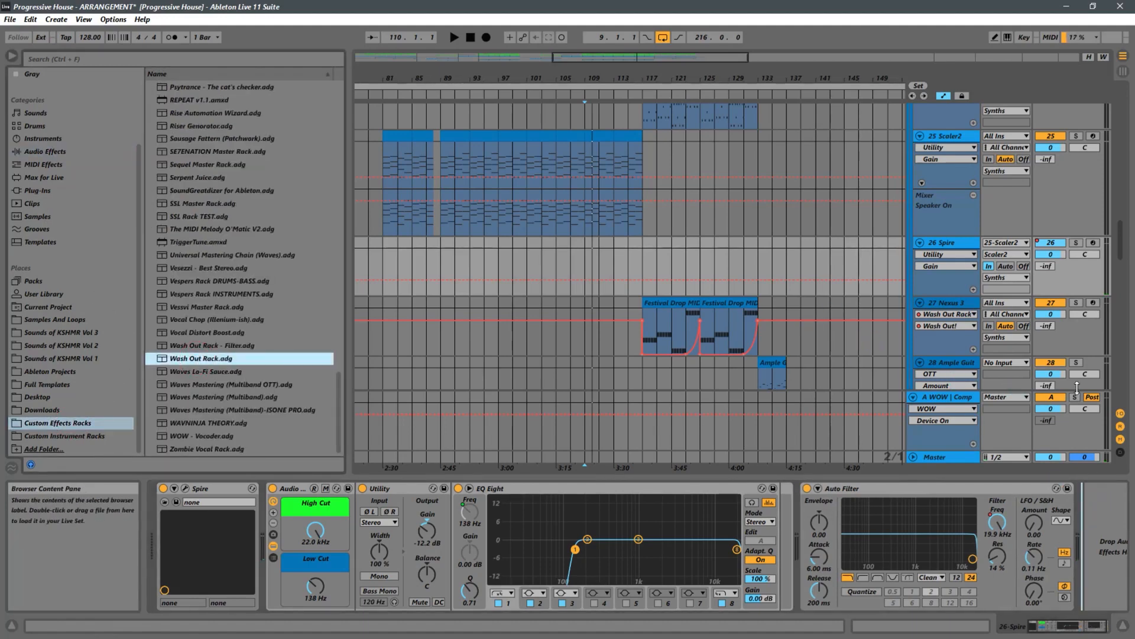
drag(1077, 387, 1070, 523)
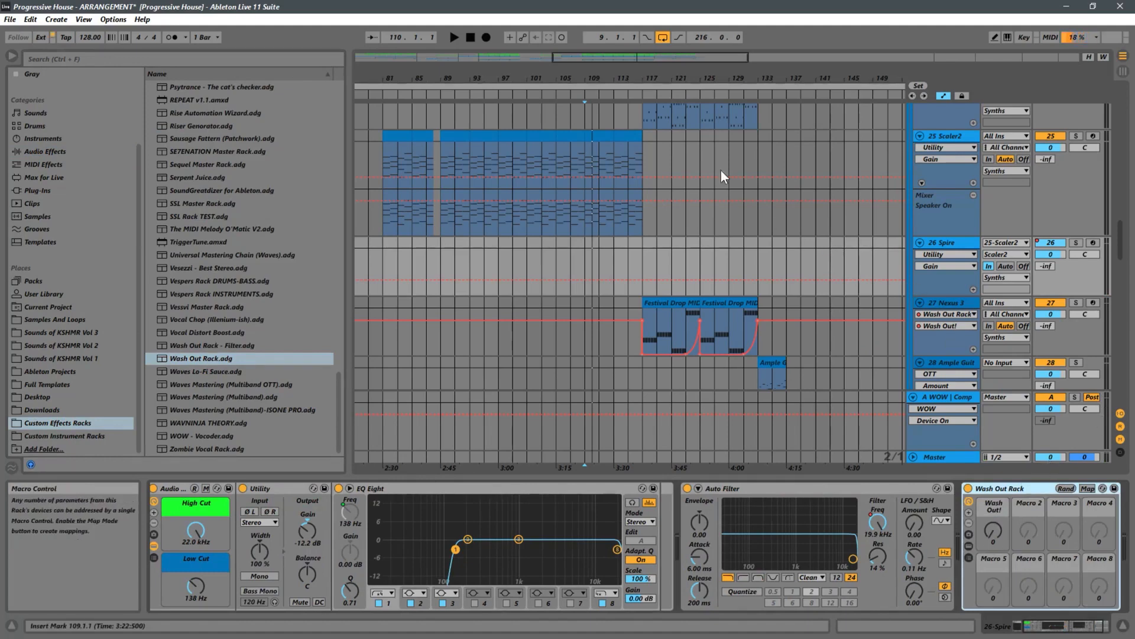
Automate the Wash Out! macro on 26 Spire to rise from 10 at bar 113 to about 86 at bar 117.
drag(703, 78, 619, 76)
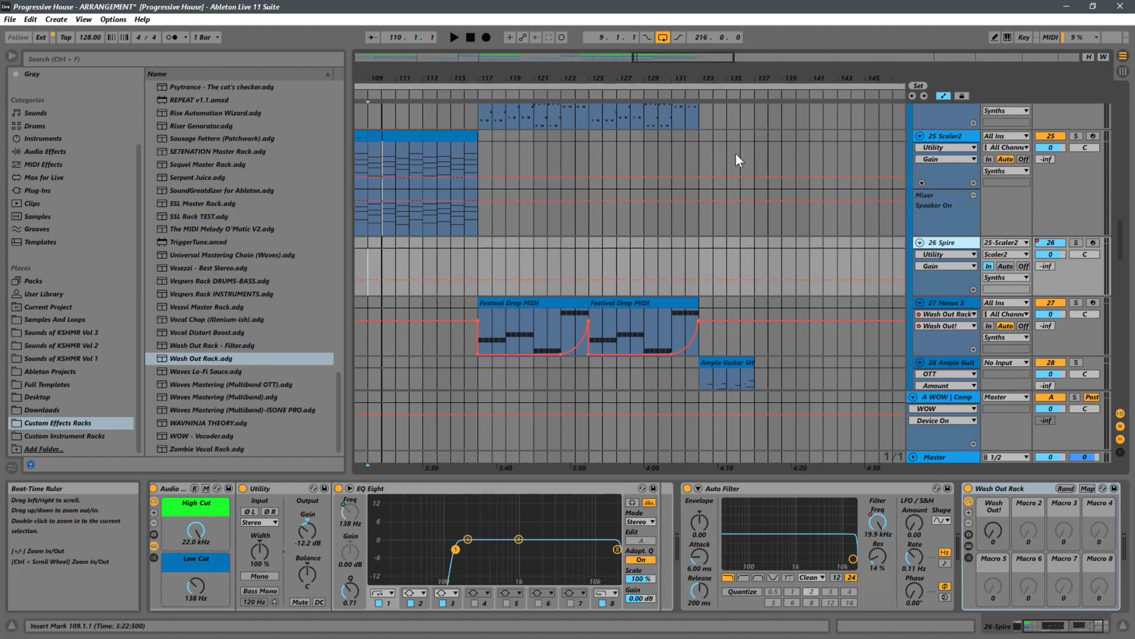
drag(993, 527, 998, 513)
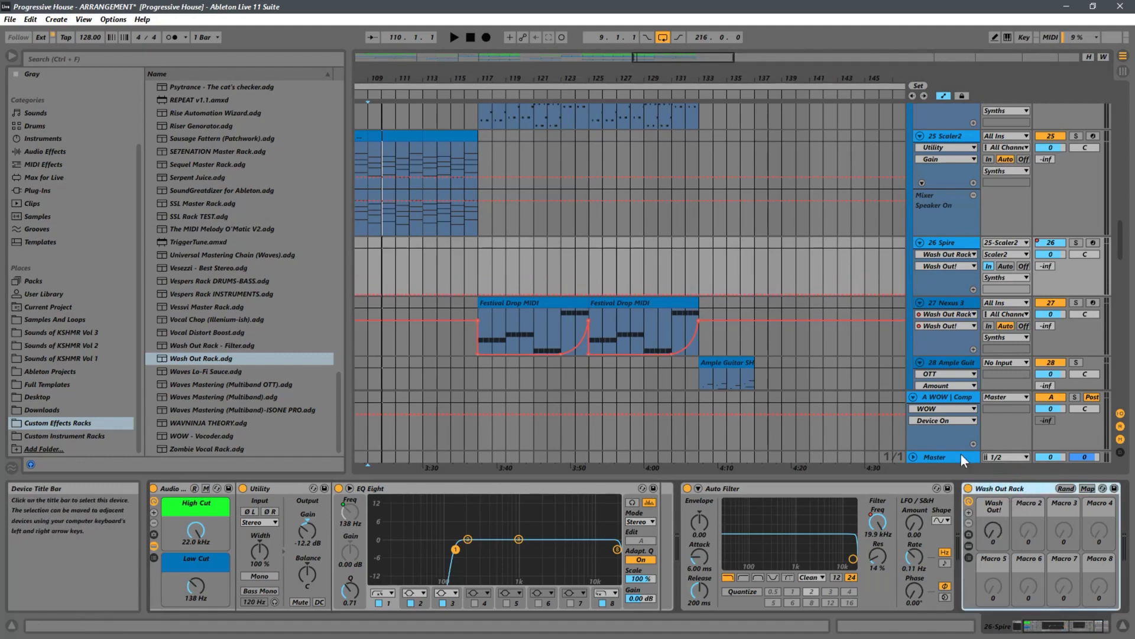
click(471, 277)
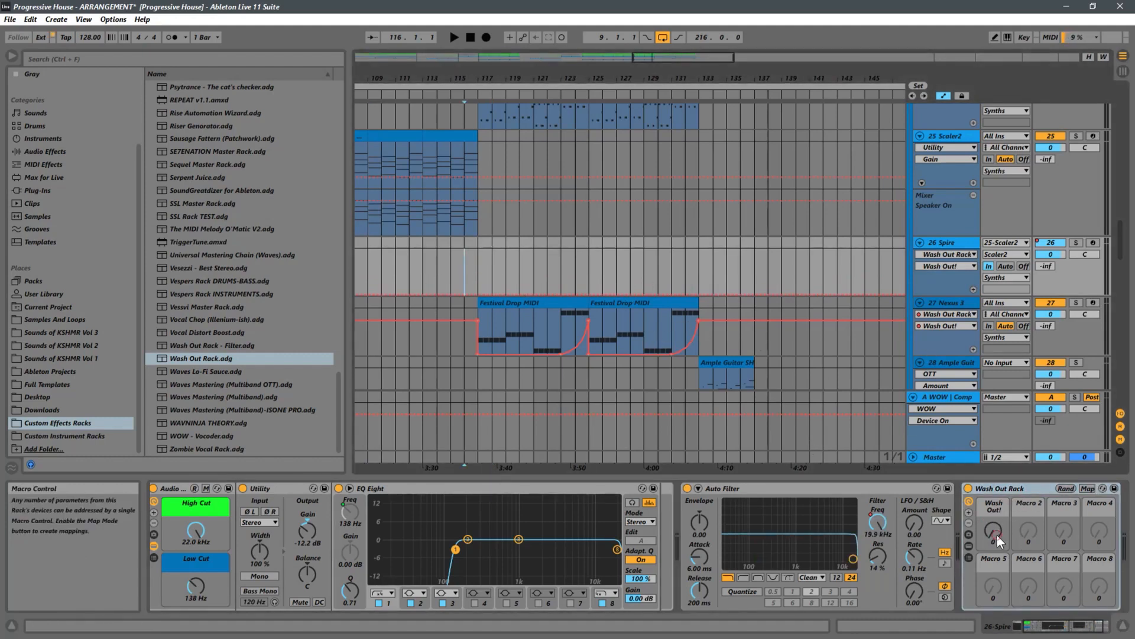
drag(997, 535, 997, 531)
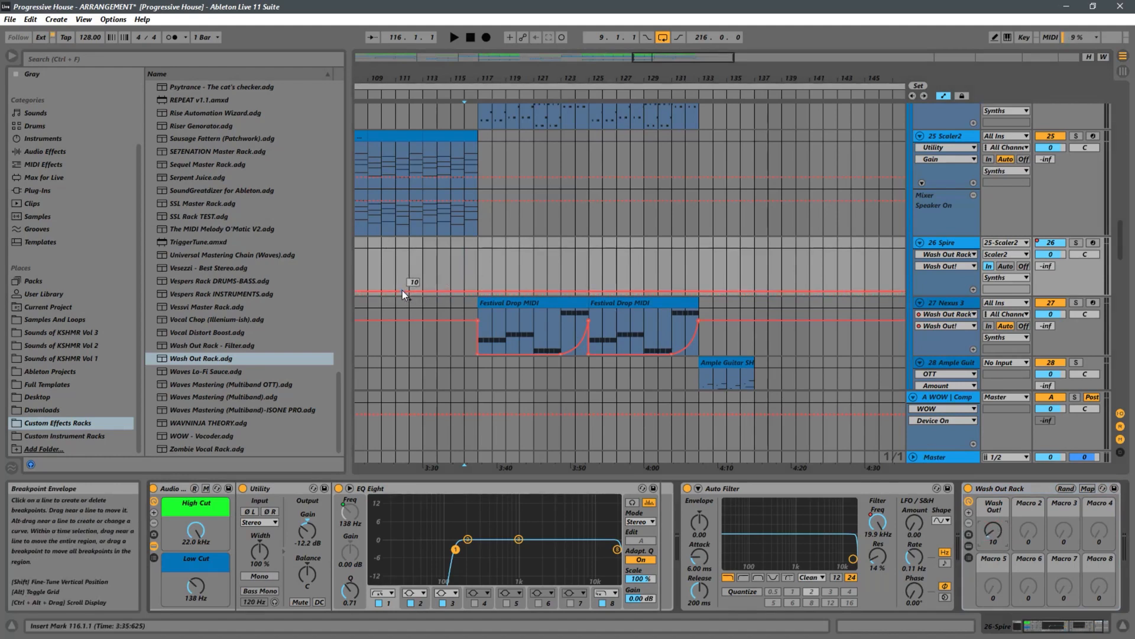
click(421, 291)
drag(478, 292, 477, 264)
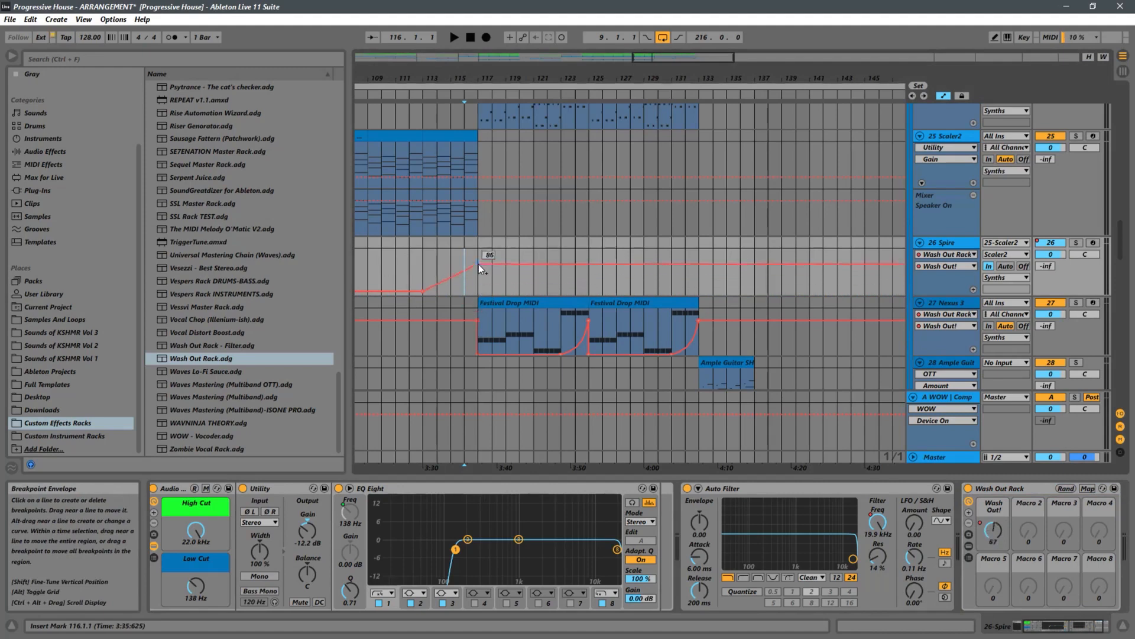
Raise the Spire Wash Out! breakpoint at bar 117 to about 112, curve the ramp, and play from bar 113.
key(space)
click(425, 269)
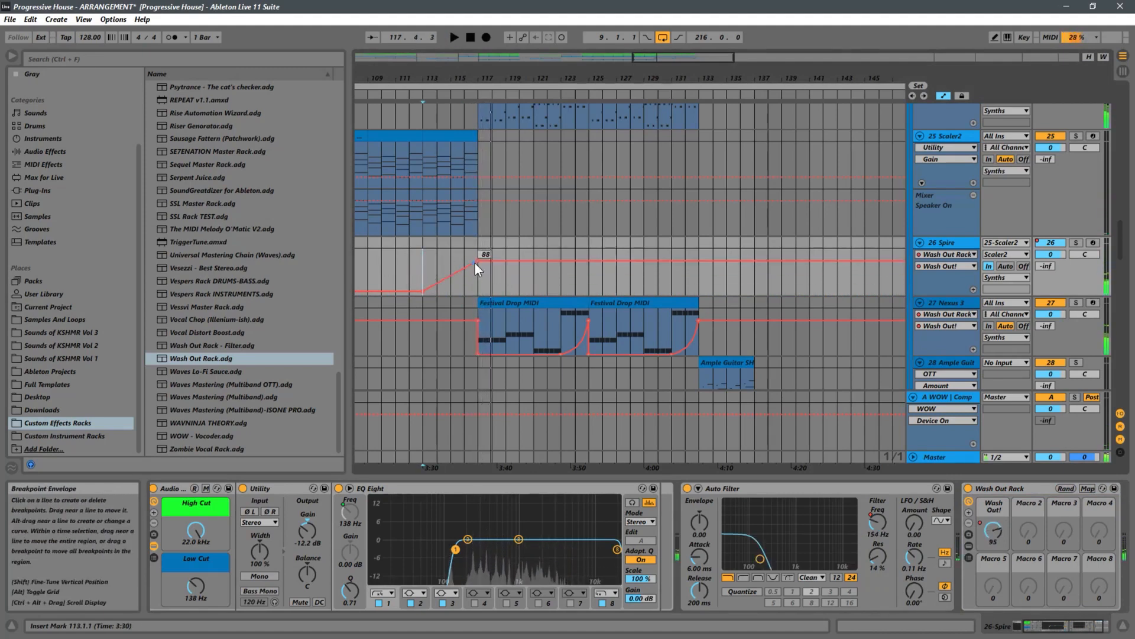
drag(478, 262, 471, 286)
key(space)
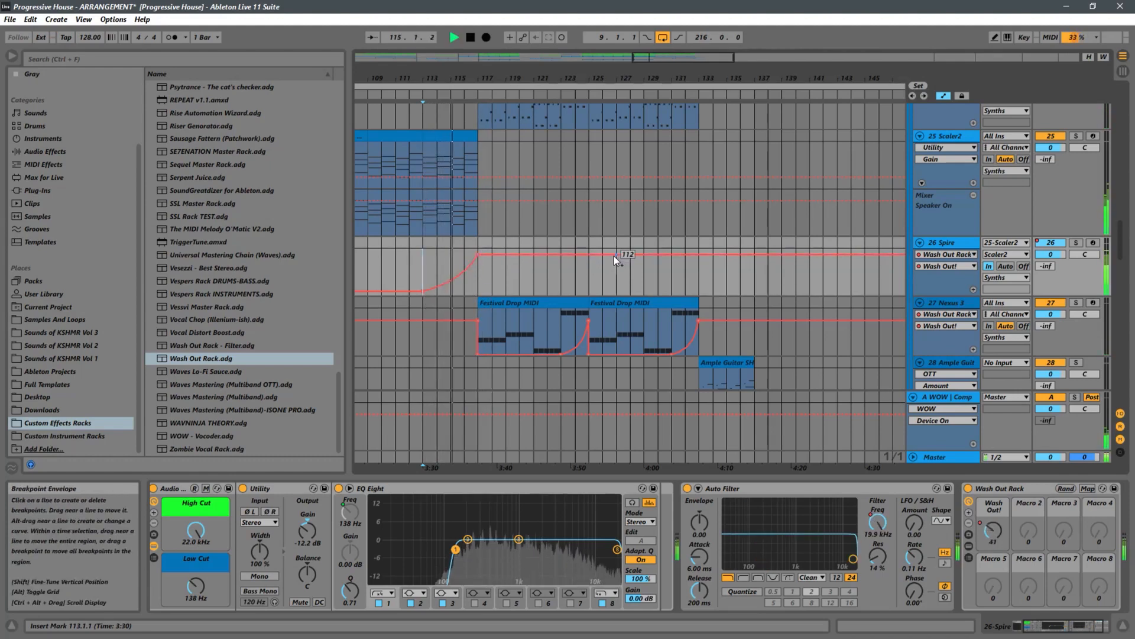
Delete the 28 Ample Guitar SH clip at bars 133 to 137 and play from bar 129.
drag(588, 79, 580, 103)
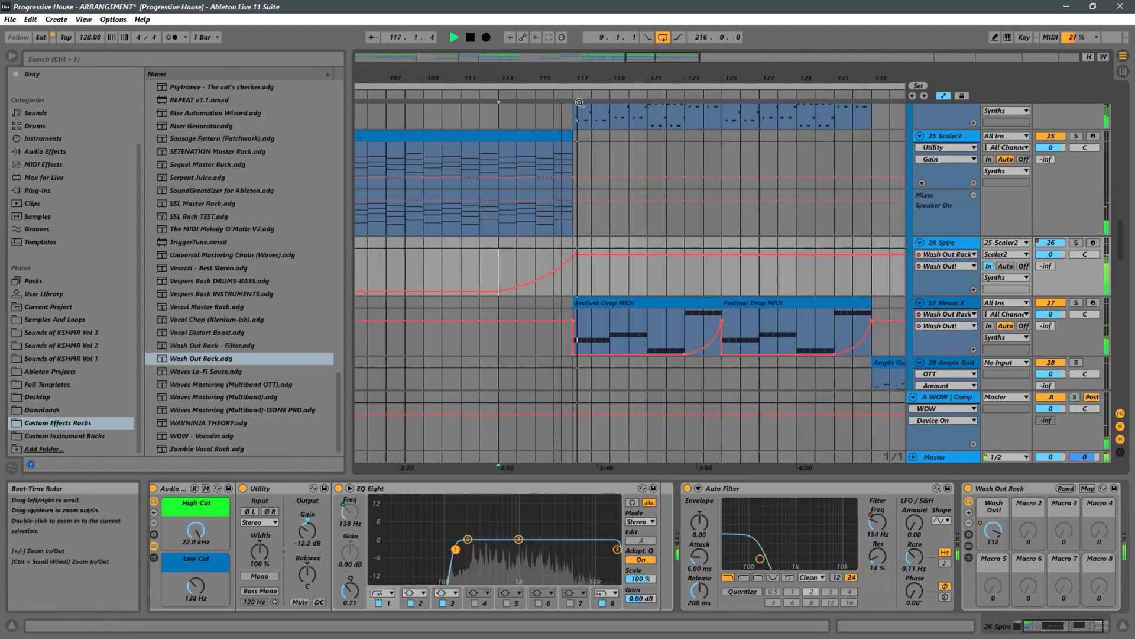
drag(580, 103, 564, 30)
drag(522, 74, 519, 63)
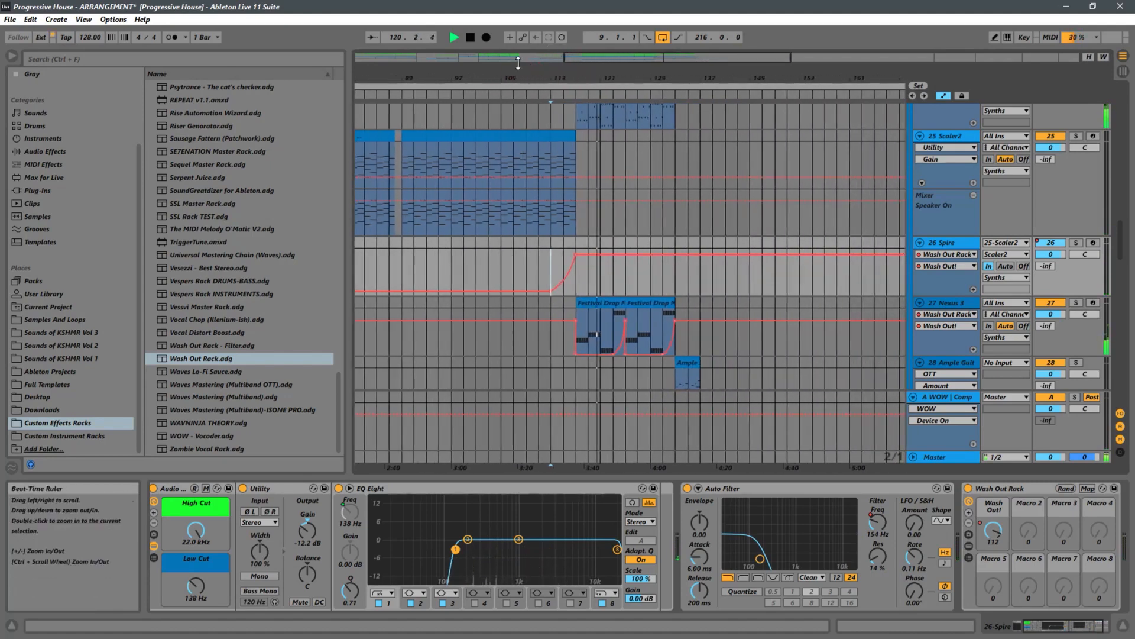
drag(671, 74, 572, 77)
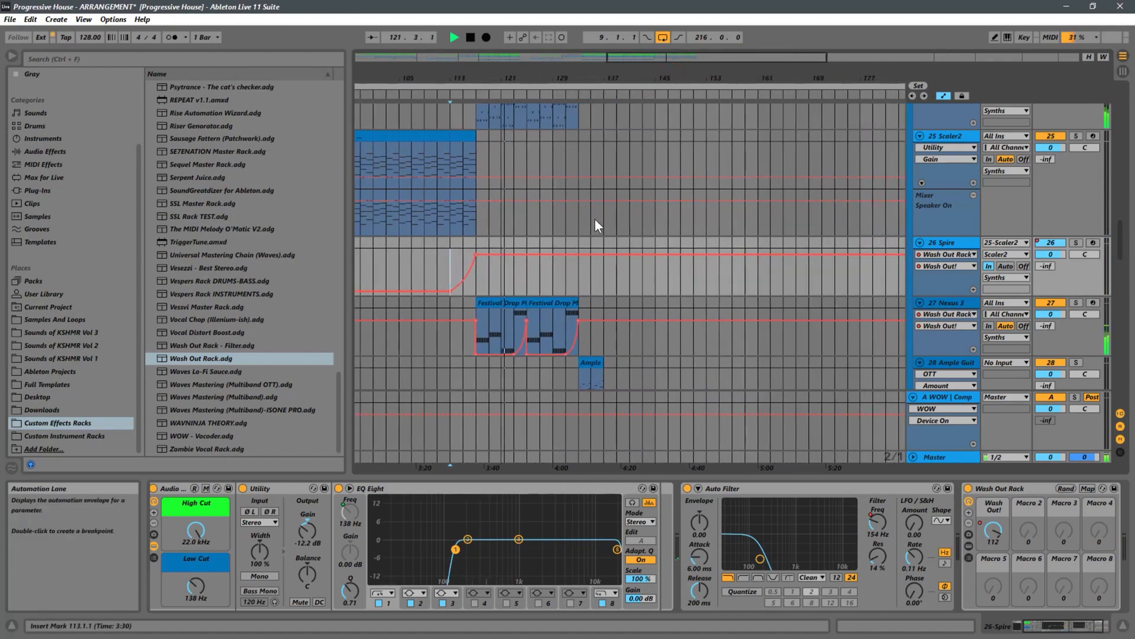
scroll(595, 219, down, 3)
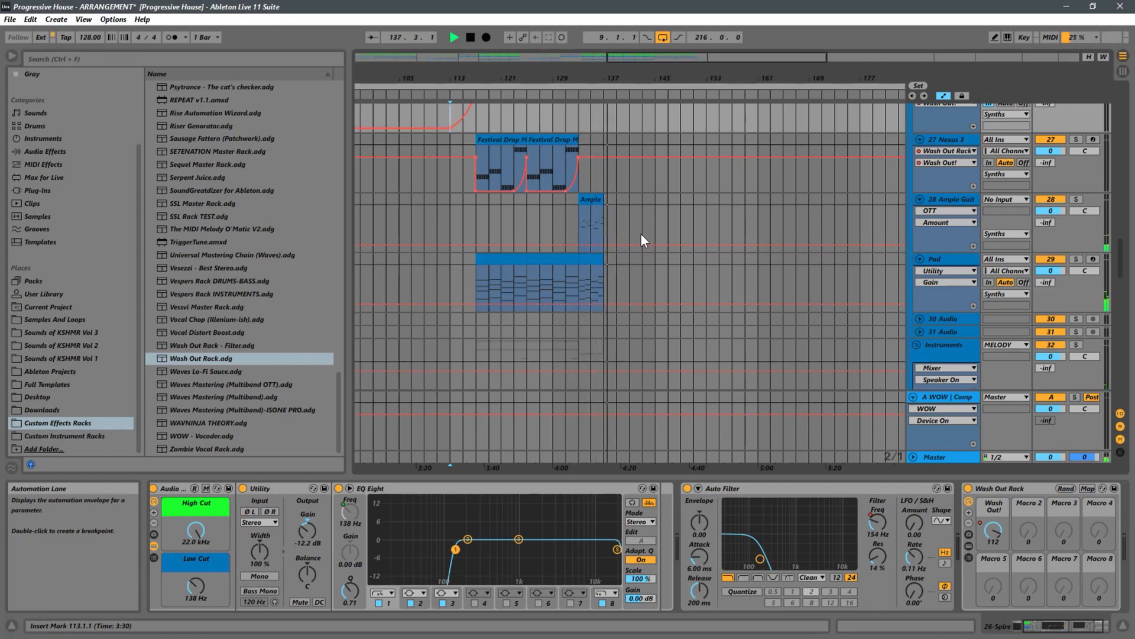
click(591, 220)
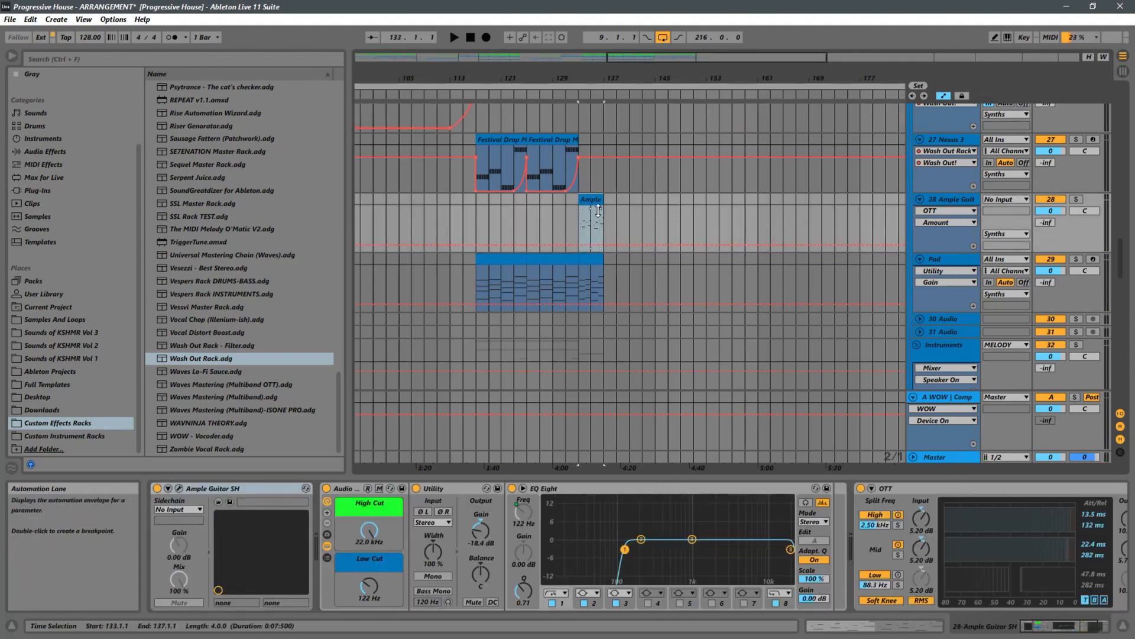
click(584, 199)
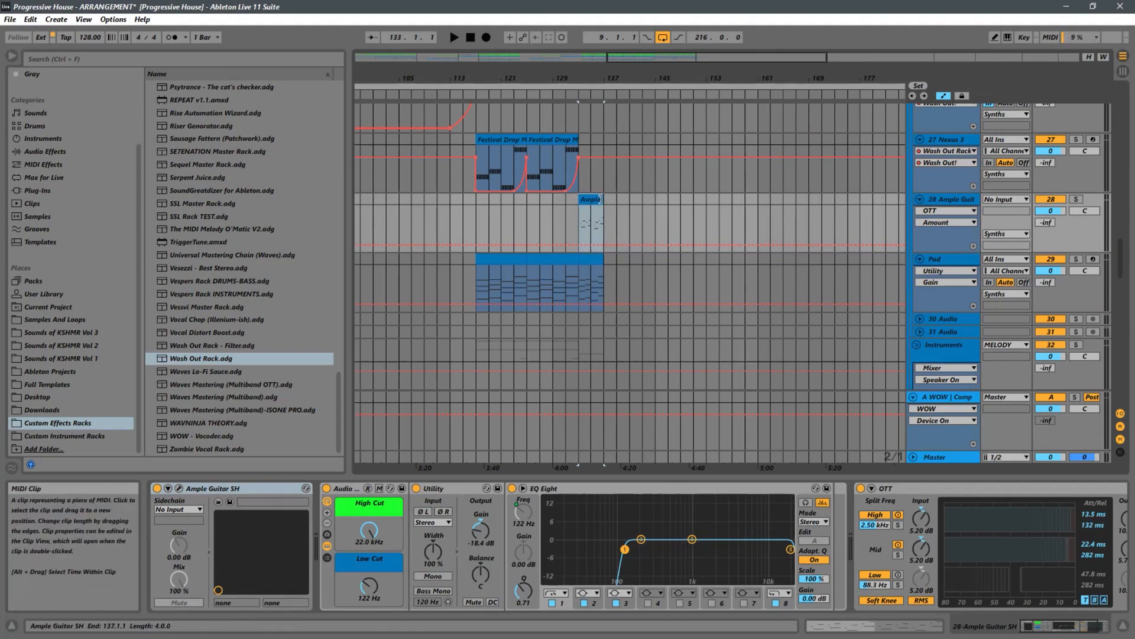
click(553, 217)
key(space)
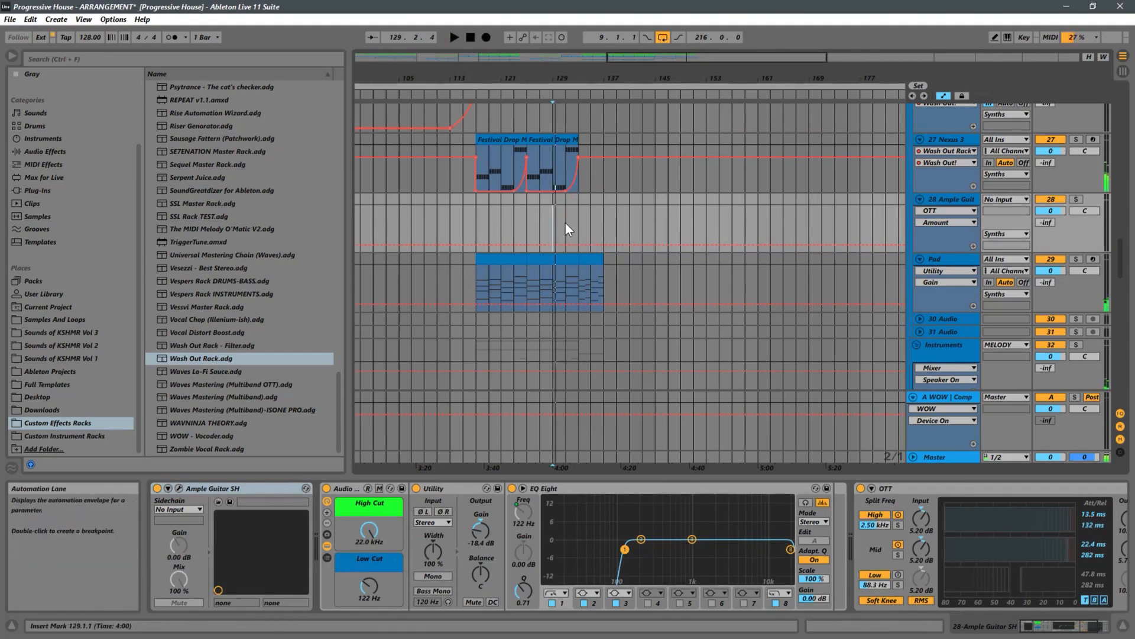
Delete the content from bar 133 to bar 137 on the Pad and 39 Kontakt tracks.
click(597, 254)
scroll(644, 237, down, 10)
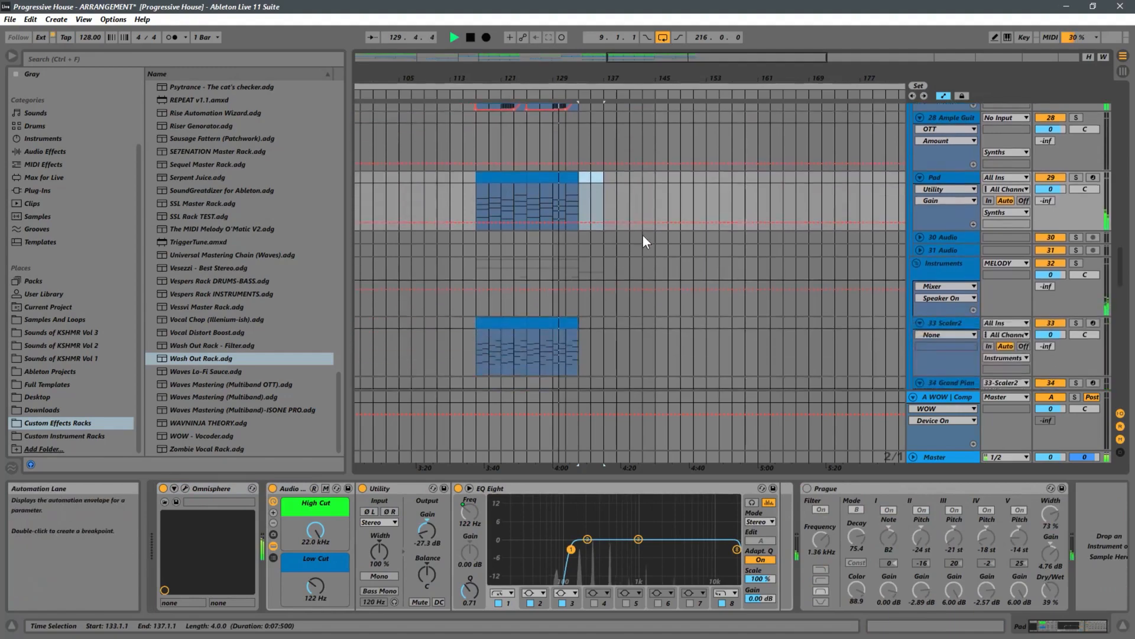
scroll(695, 243, down, 4)
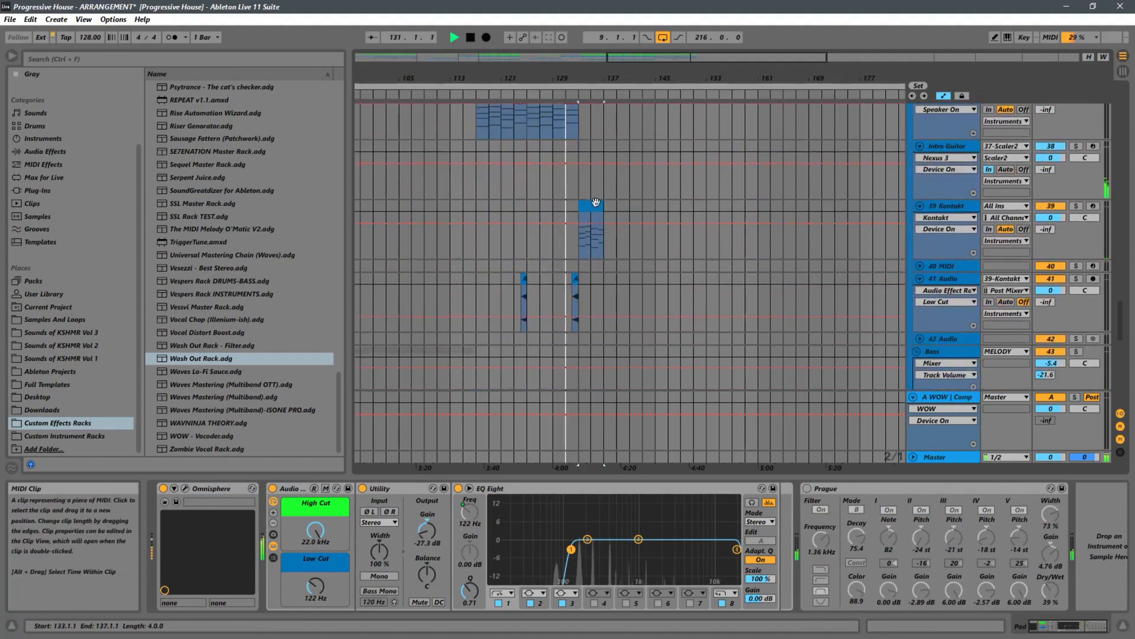
scroll(615, 204, up, 5)
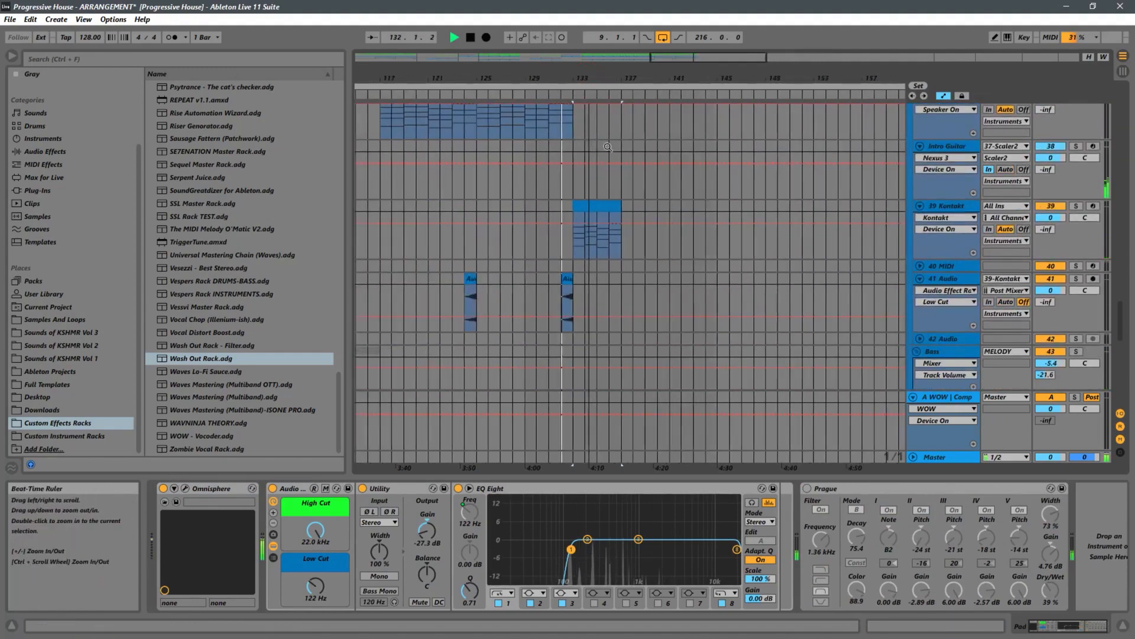
click(639, 208)
Examine the remaining bass, sub, instrument, synth and drum tracks across the whole arrangement for content after bar 117.
scroll(675, 210, down, 11)
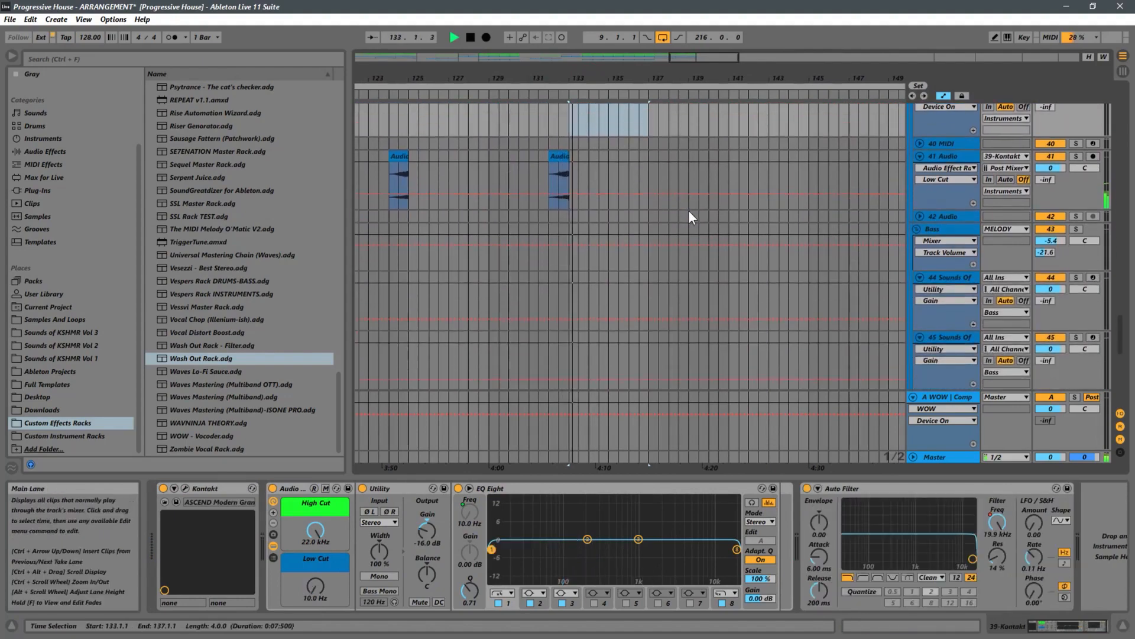
scroll(680, 212, down, 5)
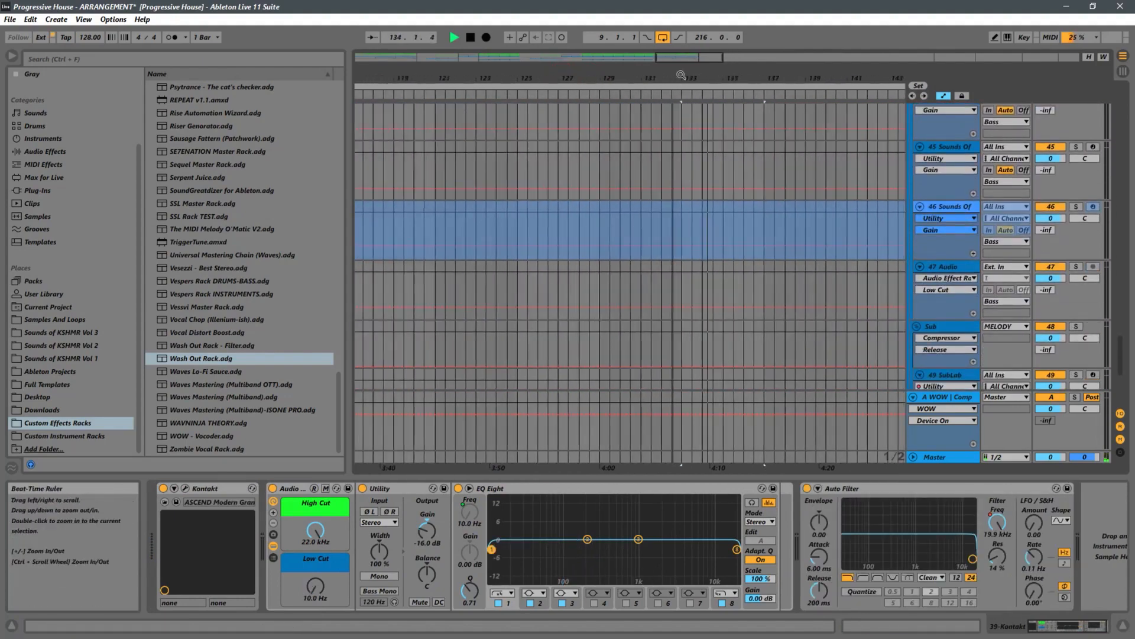
scroll(635, 83, down, 6)
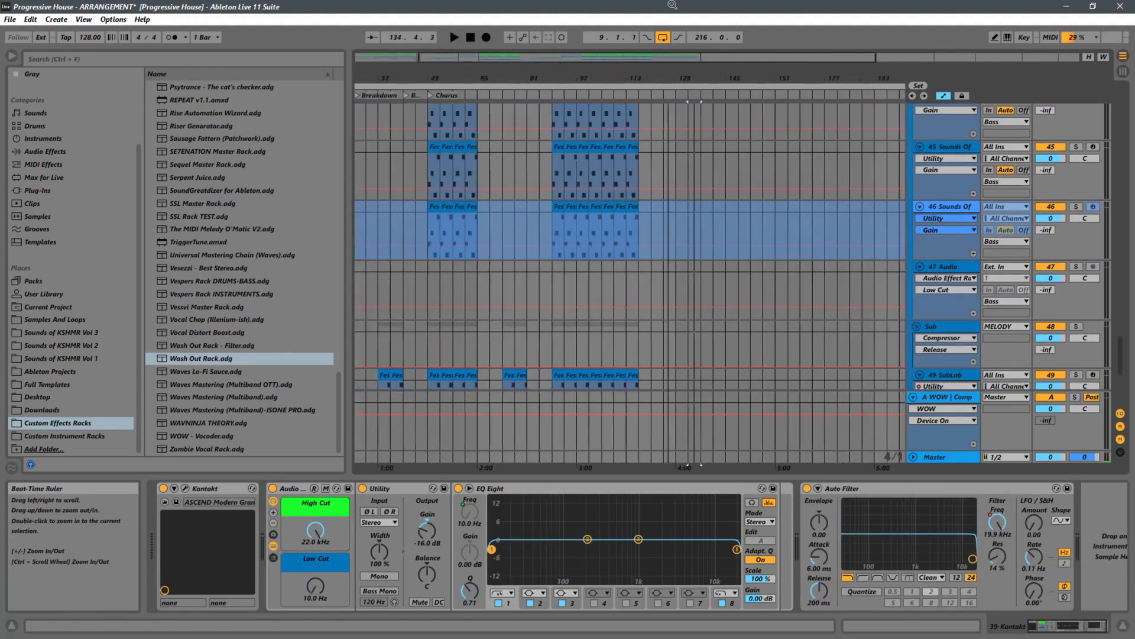
scroll(635, 83, down, 2)
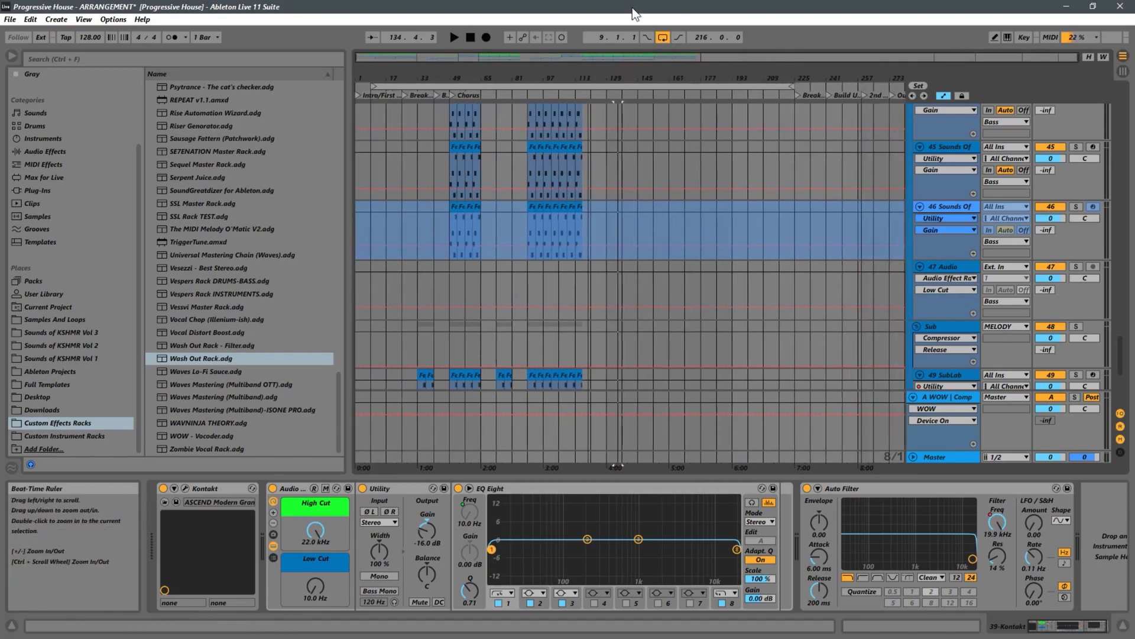
scroll(480, 157, up, 3)
scroll(480, 153, up, 6)
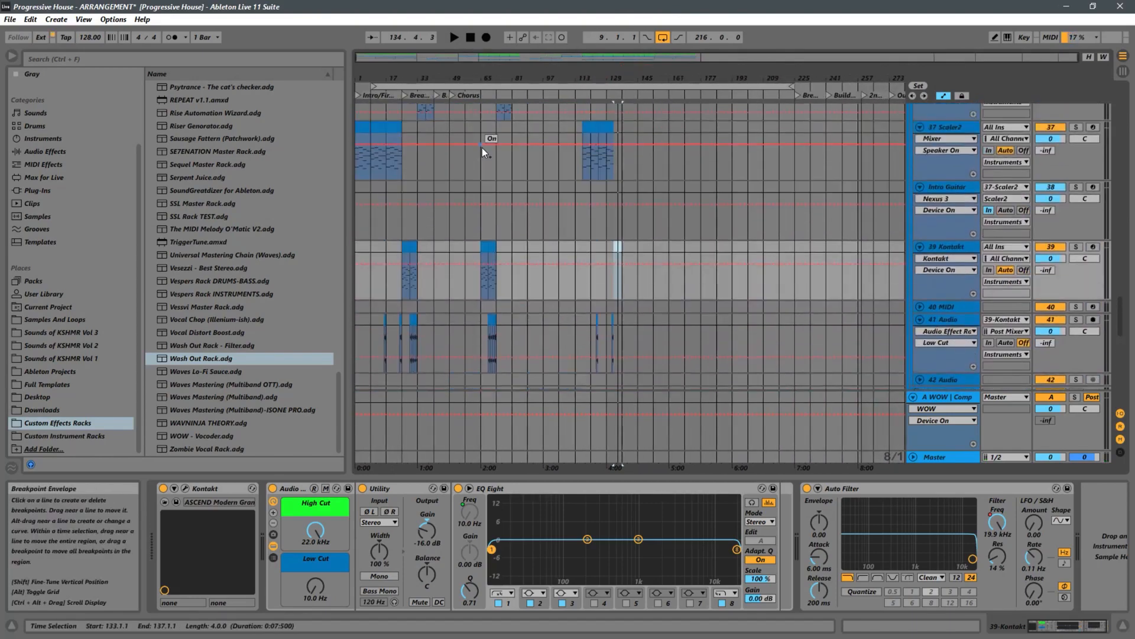
scroll(480, 147, up, 5)
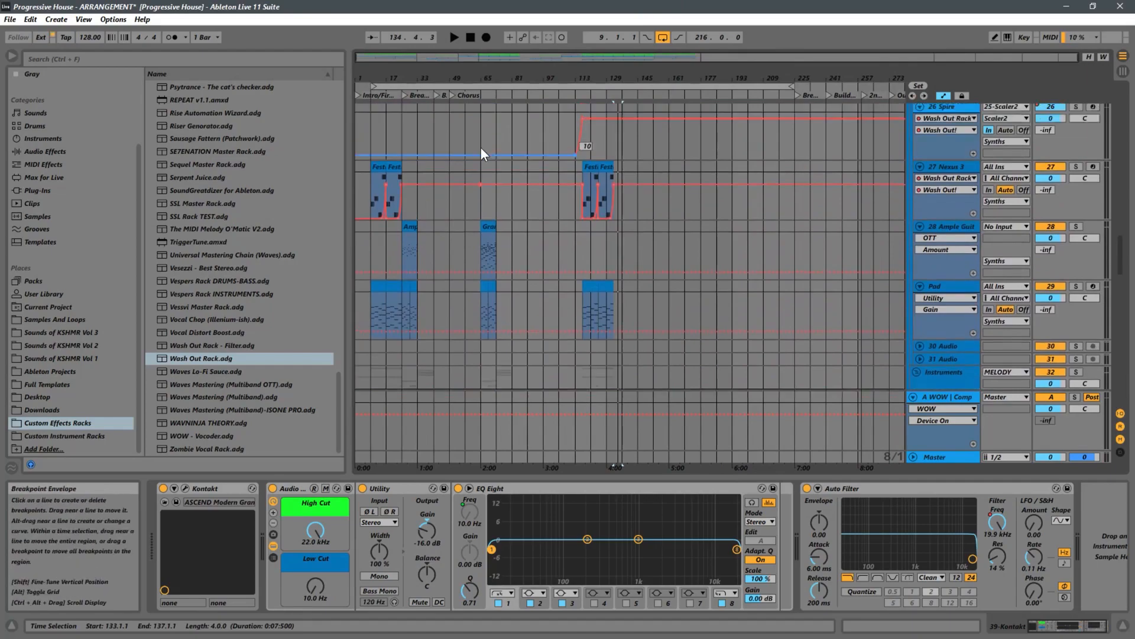
scroll(480, 146, up, 6)
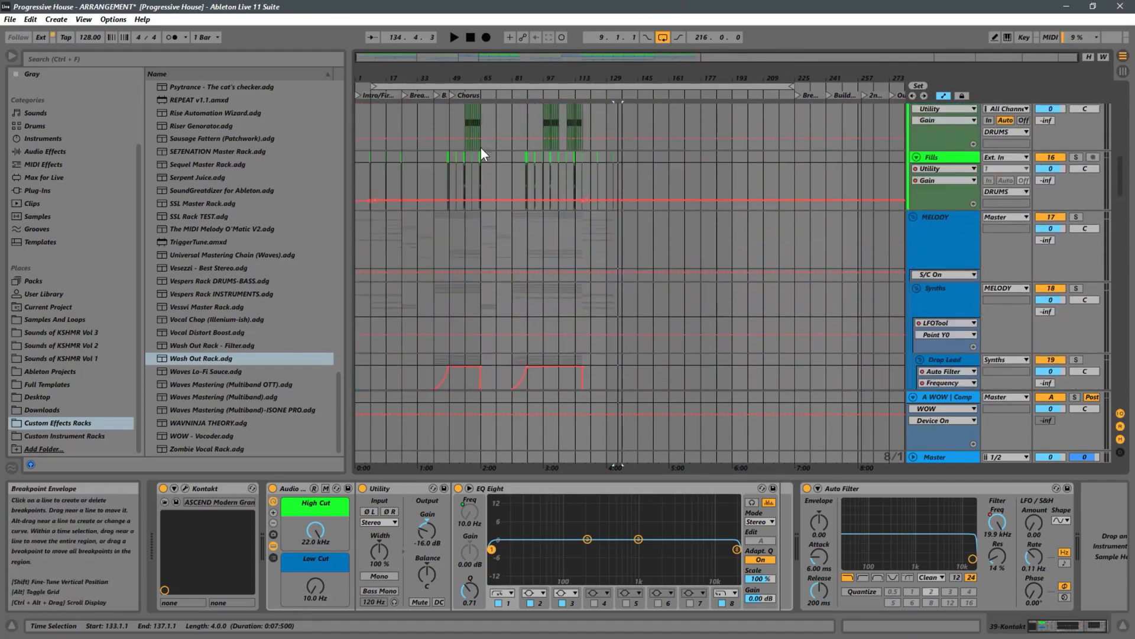